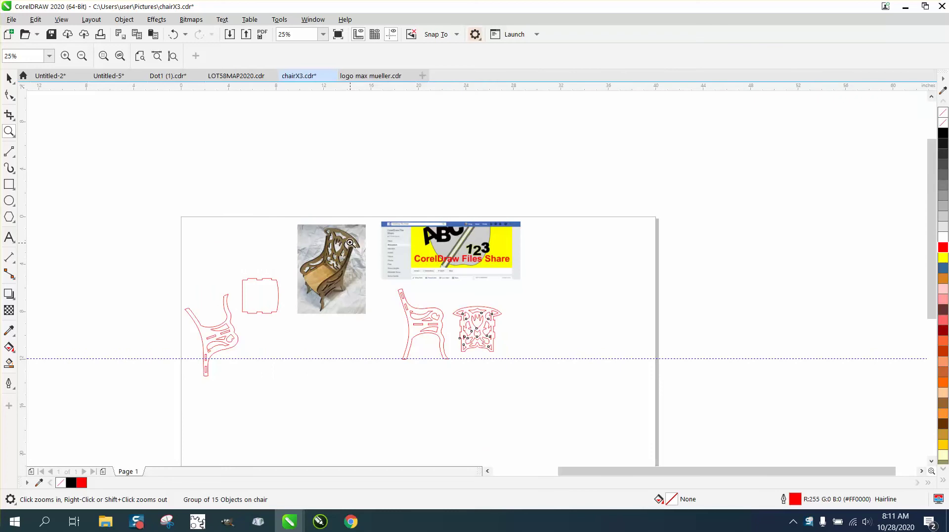
# - Ungroup the chair back drawing with its decorative cutouts
pyautogui.moveTo(346, 233); pyautogui.dragTo(388, 273)
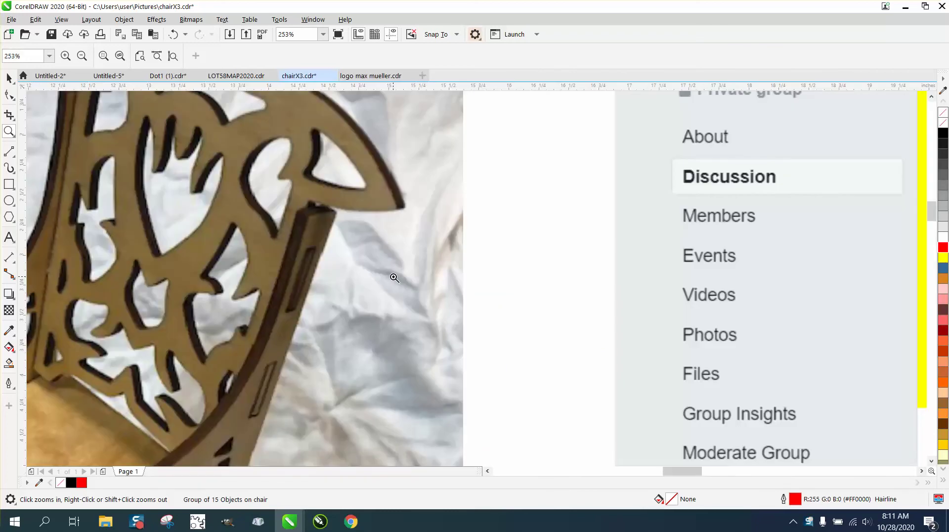
pyautogui.rightClick(394, 278)
pyautogui.rightClick(394, 277)
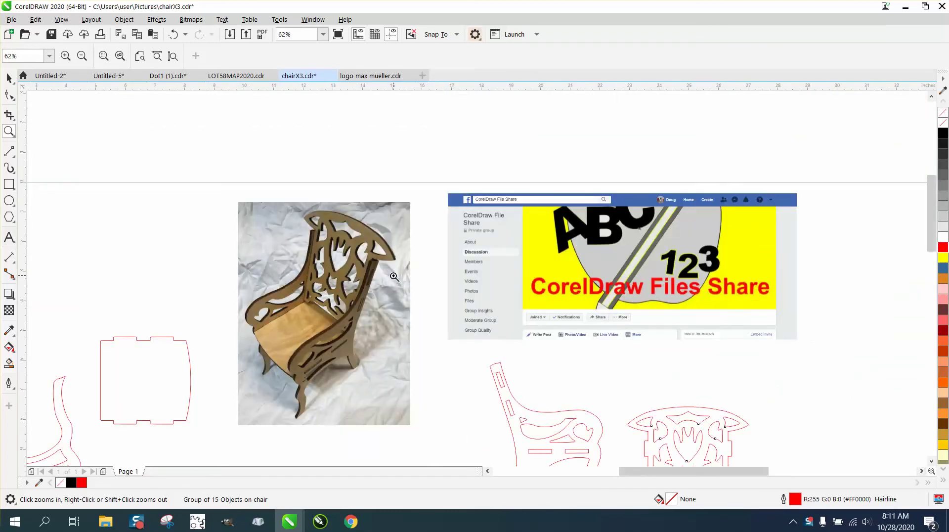
pyautogui.rightClick(394, 276)
pyautogui.moveTo(491, 319); pyautogui.dragTo(657, 416)
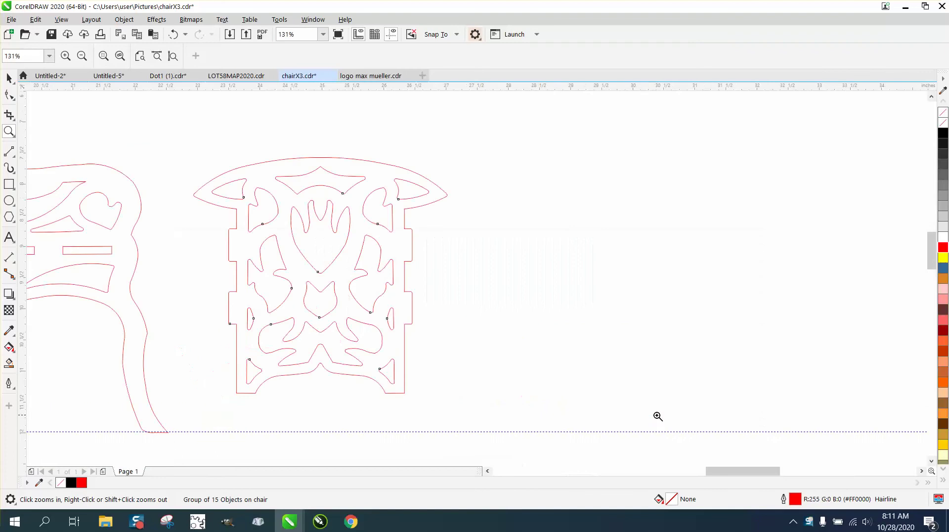
pyautogui.click(9, 78)
pyautogui.click(315, 131)
pyautogui.click(339, 158)
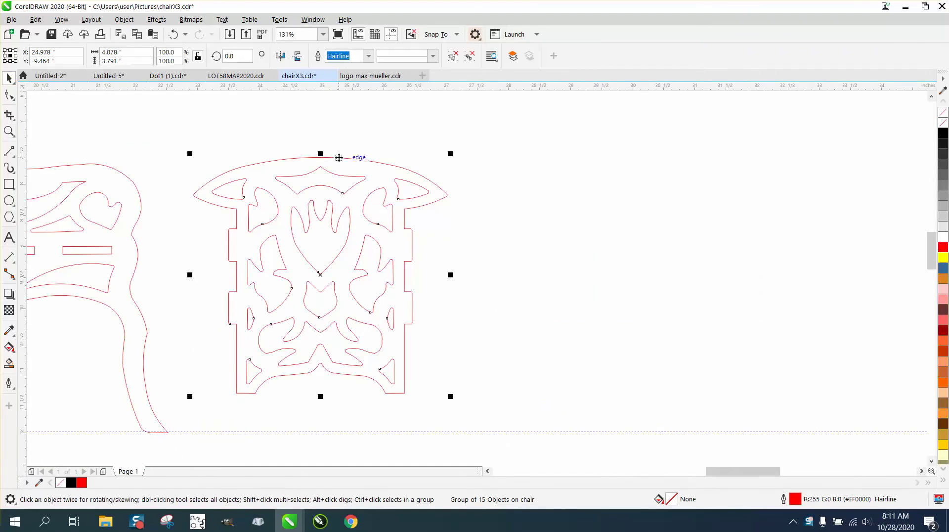
pyautogui.click(119, 26)
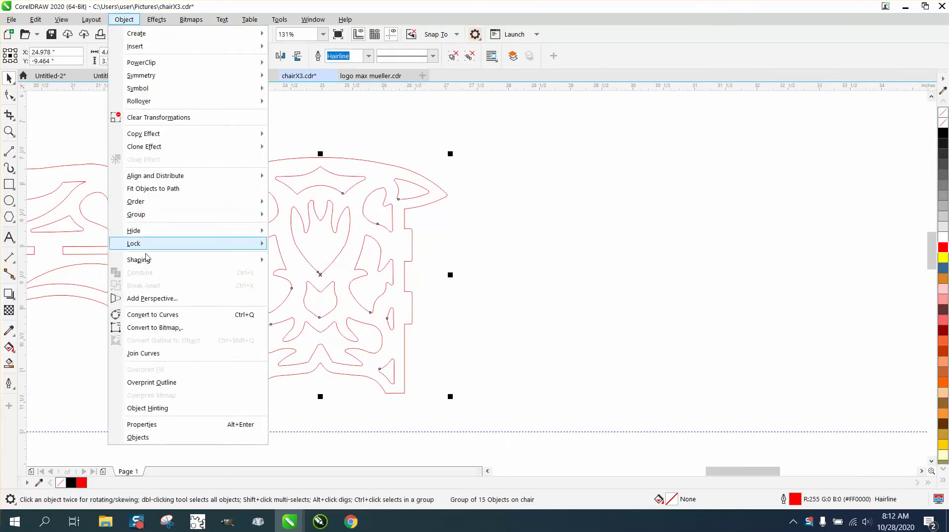
pyautogui.moveTo(152, 220)
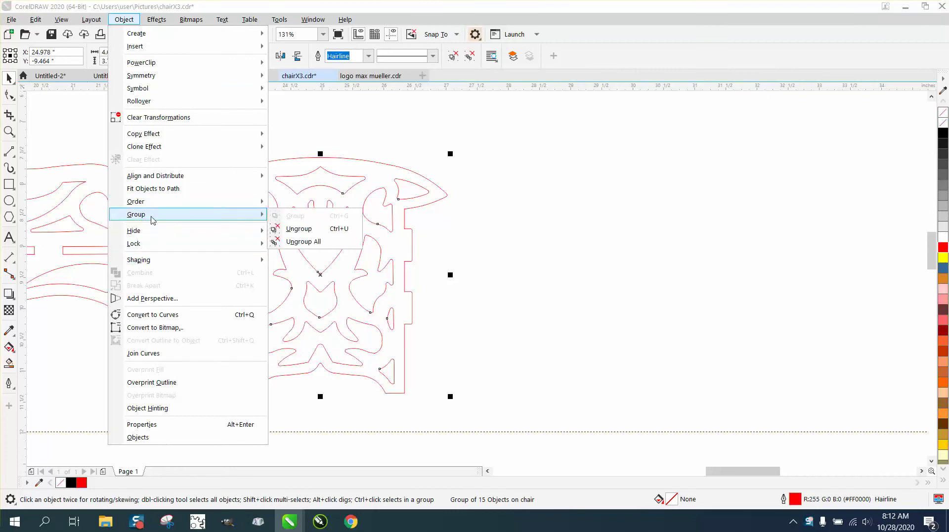
pyautogui.click(307, 229)
# - Set the nudge distance to 5 inches and nudge the chair back's outer outline once to the right
pyautogui.click(349, 151)
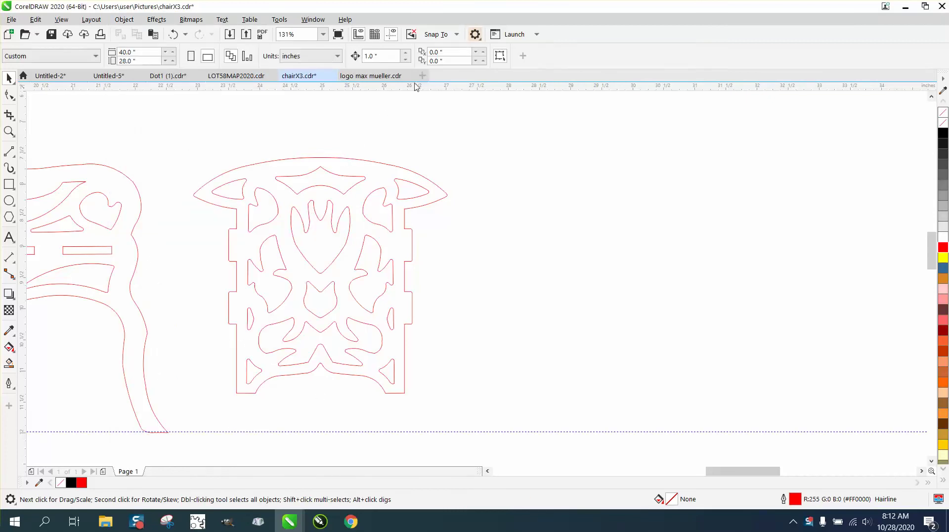
pyautogui.write('5')
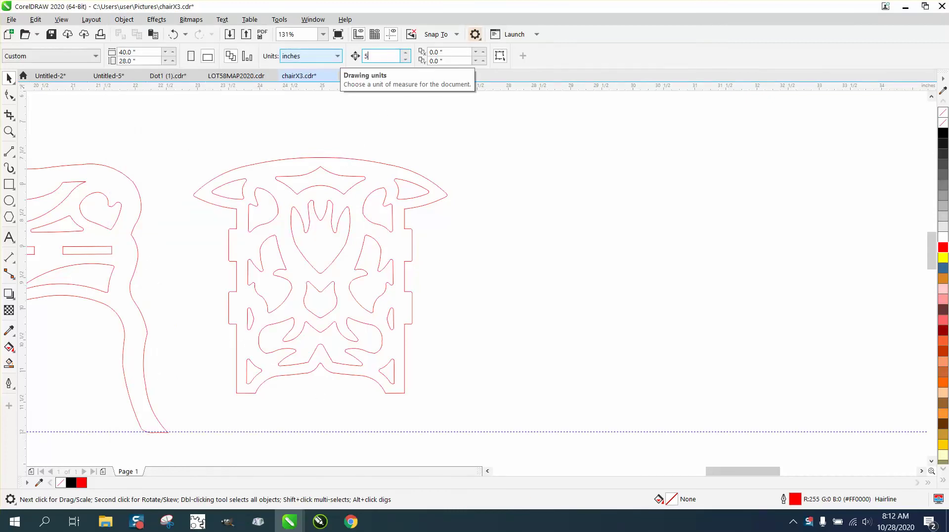
pyautogui.click(372, 163)
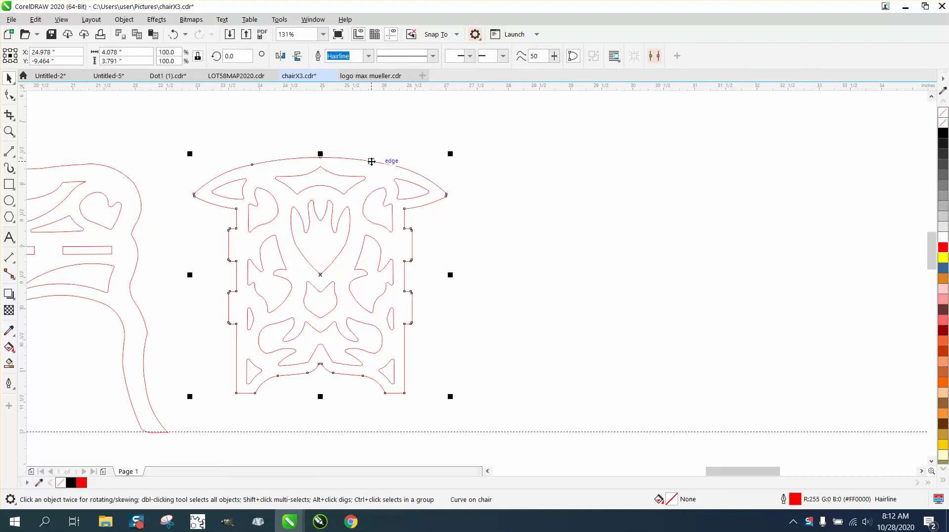
pyautogui.press('Right')
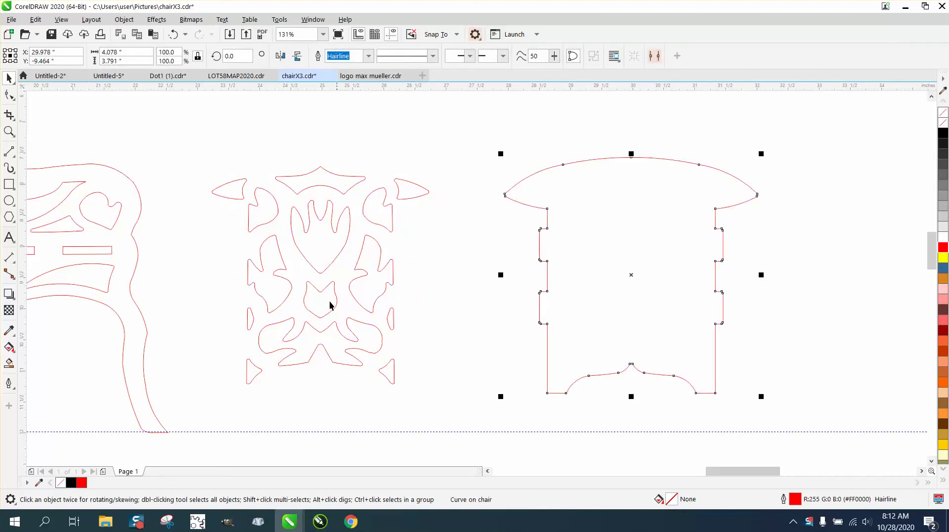
# - Repeat the 5-inch move for the two upper corner cutouts and the top centre cutout, placing them inside the moved outline
pyautogui.click(409, 247)
pyautogui.click(411, 194)
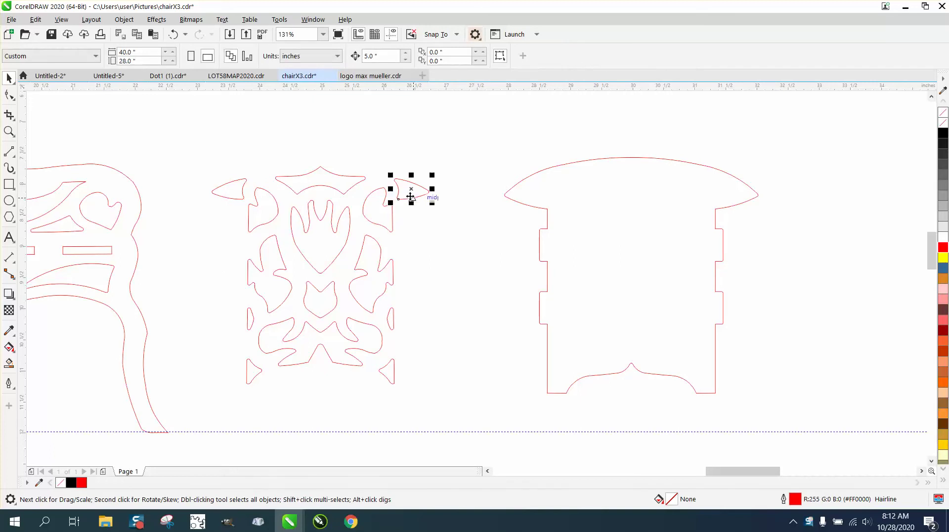
pyautogui.hotkey('ctrl', 'r')
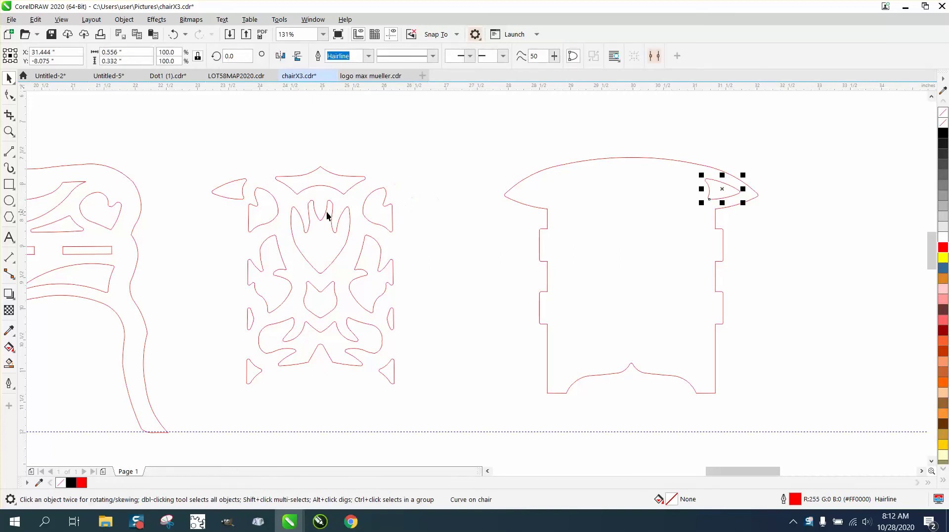
pyautogui.click(231, 198)
pyautogui.hotkey('ctrl', 'r')
pyautogui.click(321, 193)
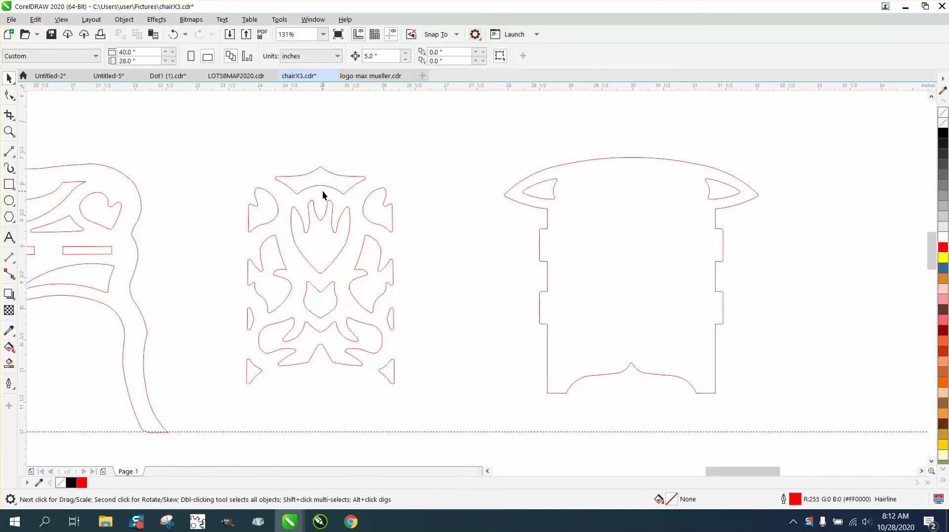
pyautogui.click(326, 190)
pyautogui.hotkey('ctrl', 'r')
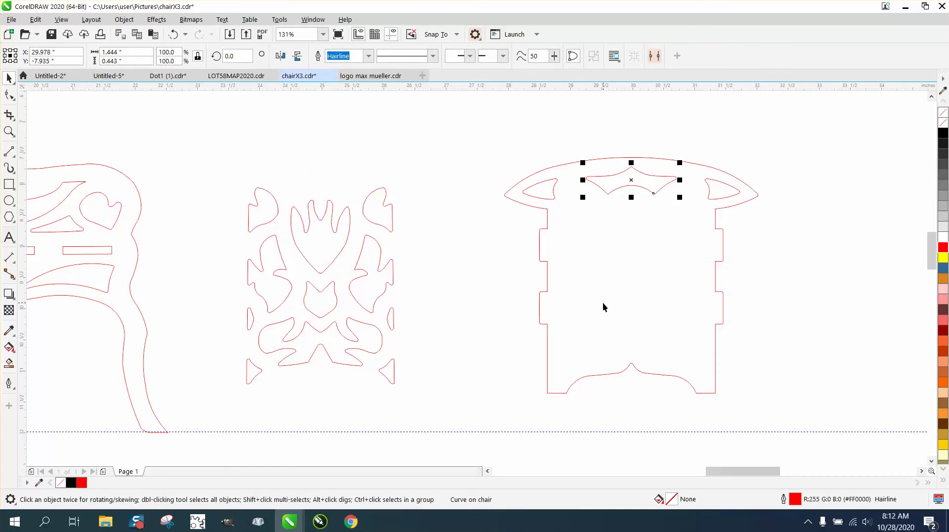
pyautogui.click(9, 131)
pyautogui.moveTo(498, 171); pyautogui.dragTo(811, 411)
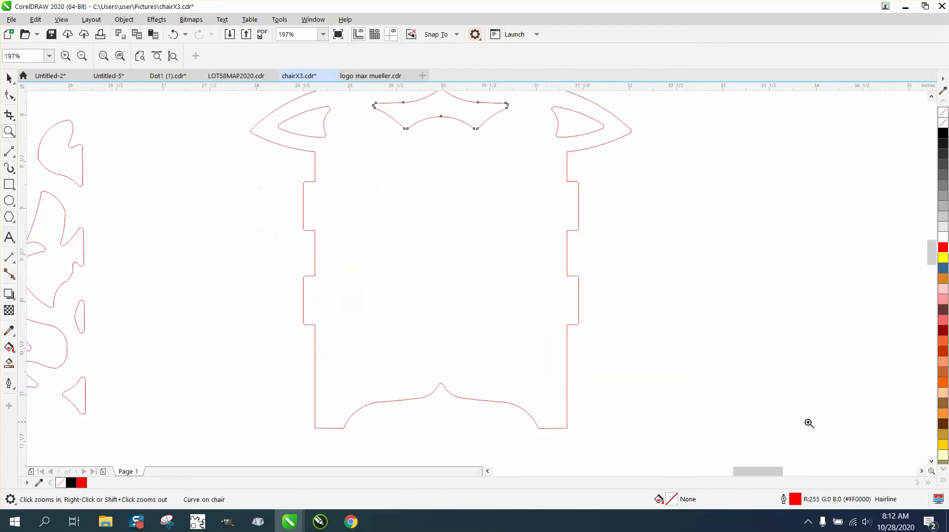
pyautogui.click(9, 184)
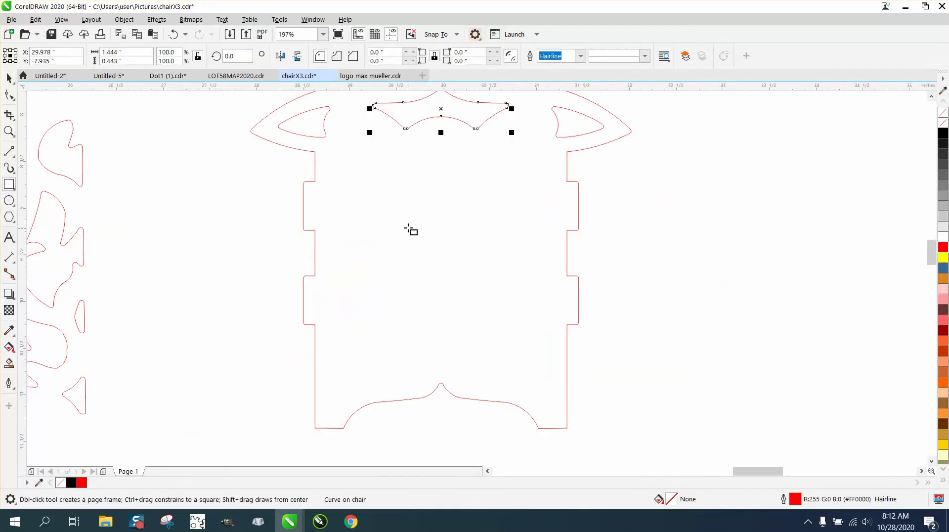
pyautogui.scroll(-2, 392, 229)
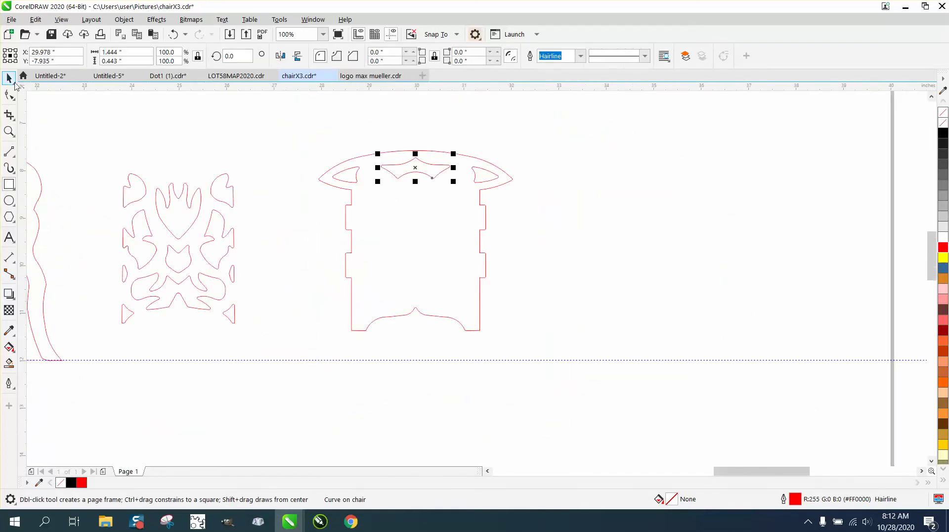
# - Group the moved chair back outline with its three top cutouts and centre the group on the page
pyautogui.click(8, 78)
pyautogui.moveTo(300, 126); pyautogui.dragTo(635, 374)
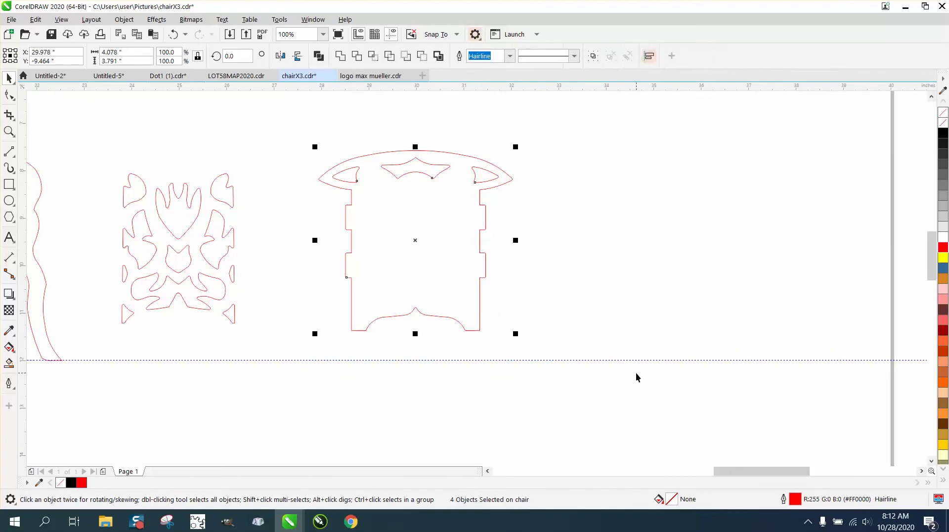
pyautogui.hotkey('ctrl', 'g')
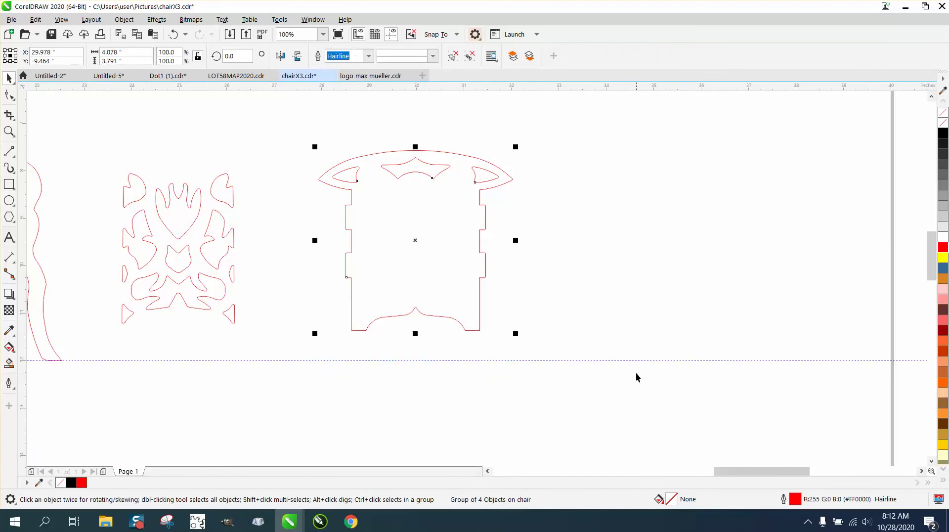
pyautogui.press('p')
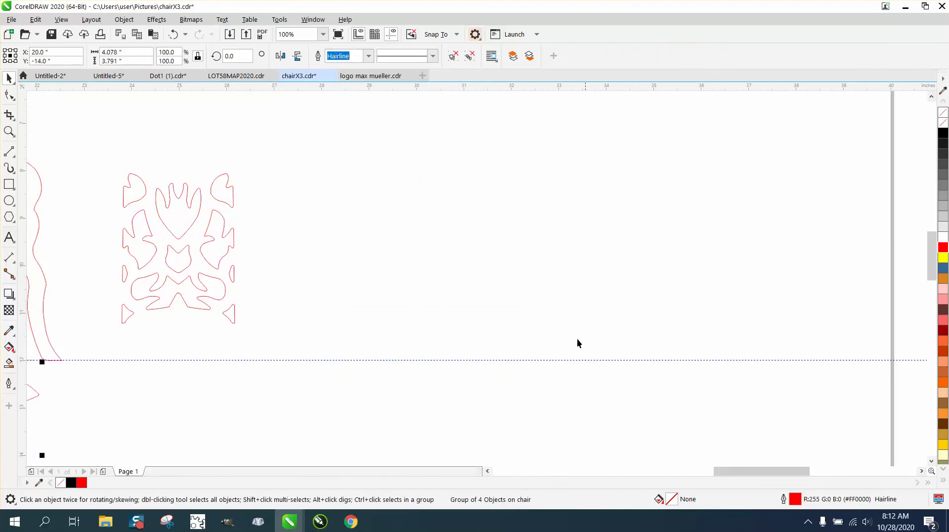
# - Draw a square about 1.72 inches wide and centre it on the page inside the chair back outline
pyautogui.scroll(-6, 502, 301)
pyautogui.click(9, 130)
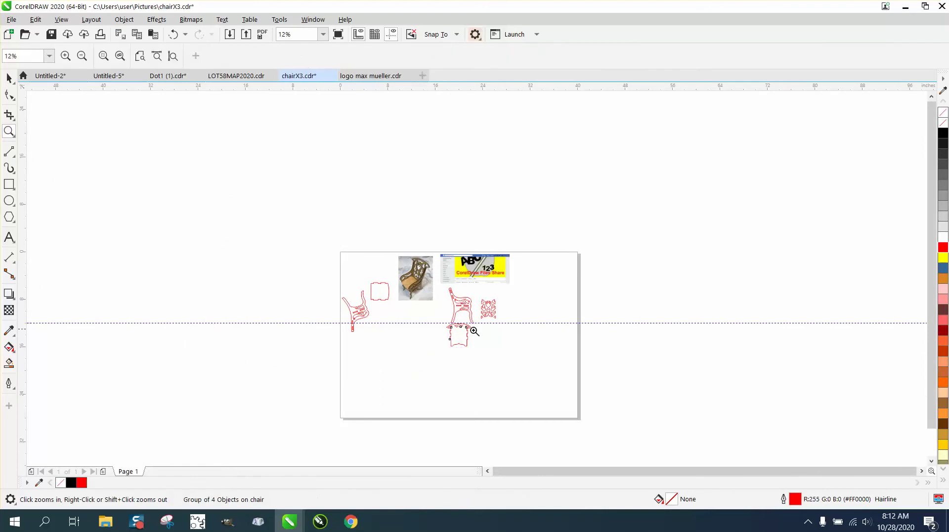
pyautogui.moveTo(441, 319); pyautogui.dragTo(499, 353)
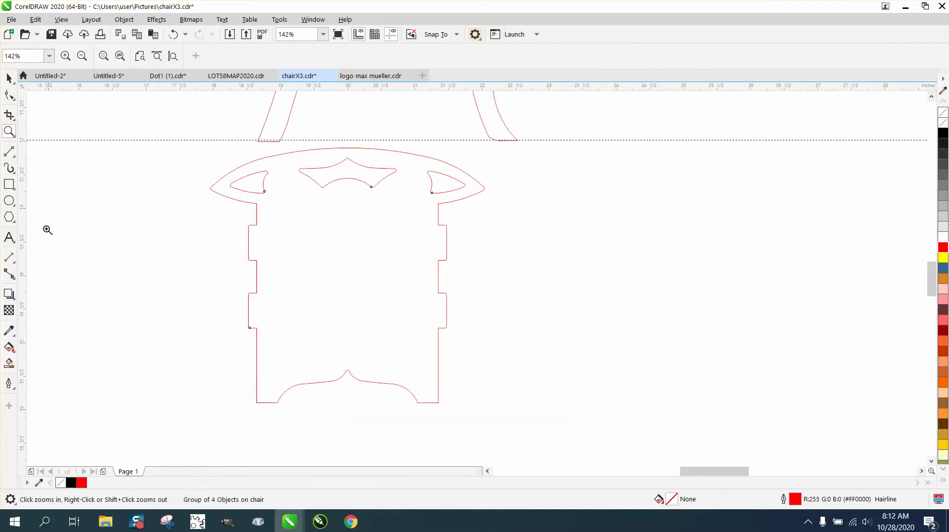
pyautogui.click(9, 184)
pyautogui.moveTo(144, 205); pyautogui.dragTo(147, 321)
pyautogui.press('p')
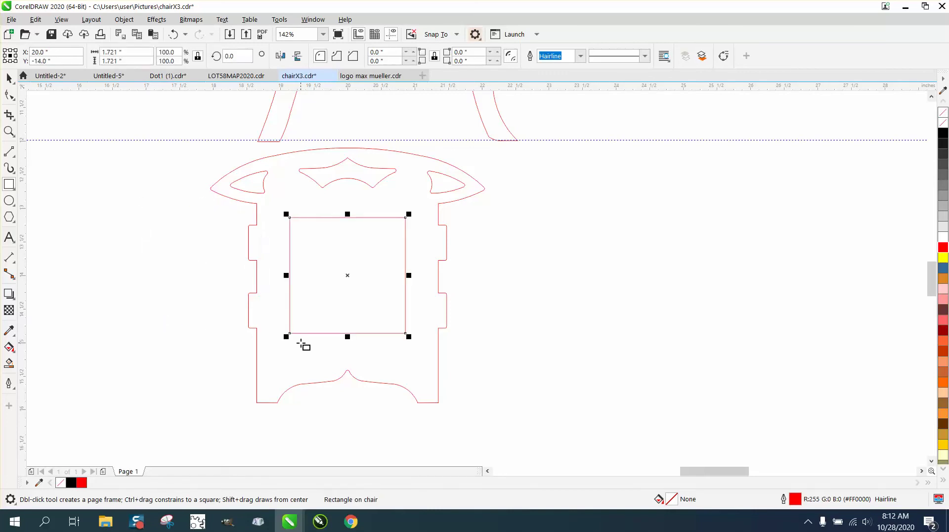
# - Stretch the square into a rectangle about 2.11 by 1.99 inches, keeping it centred on the page
pyautogui.moveTo(409, 275); pyautogui.dragTo(436, 277)
pyautogui.press('c')
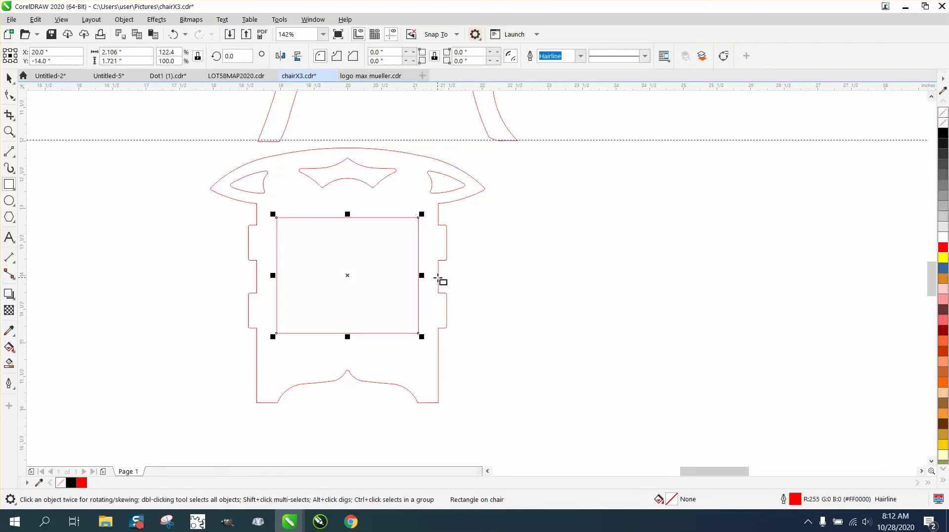
pyautogui.moveTo(347, 336); pyautogui.dragTo(348, 355)
pyautogui.press('e')
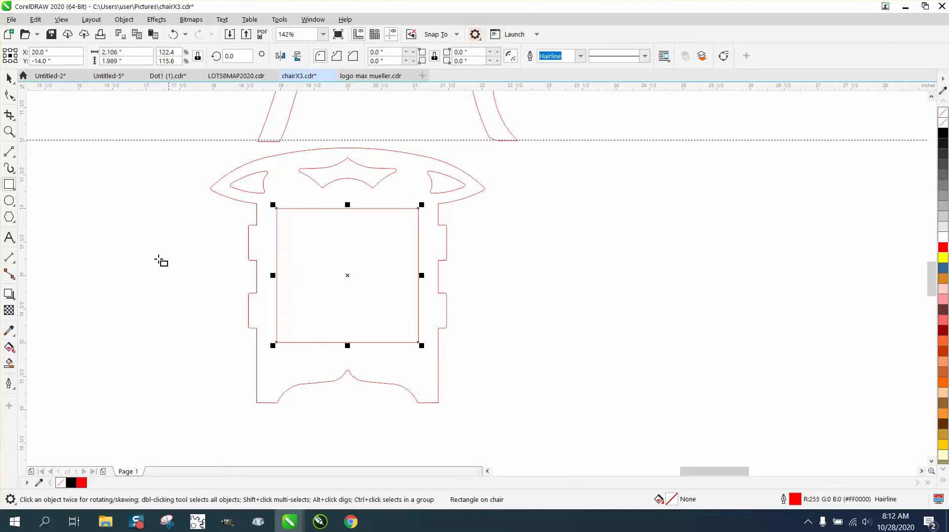
# - Draw a thin horizontal bar about 2.44 by 0.15 inches and centre it on the page across the rectangle
pyautogui.click(9, 78)
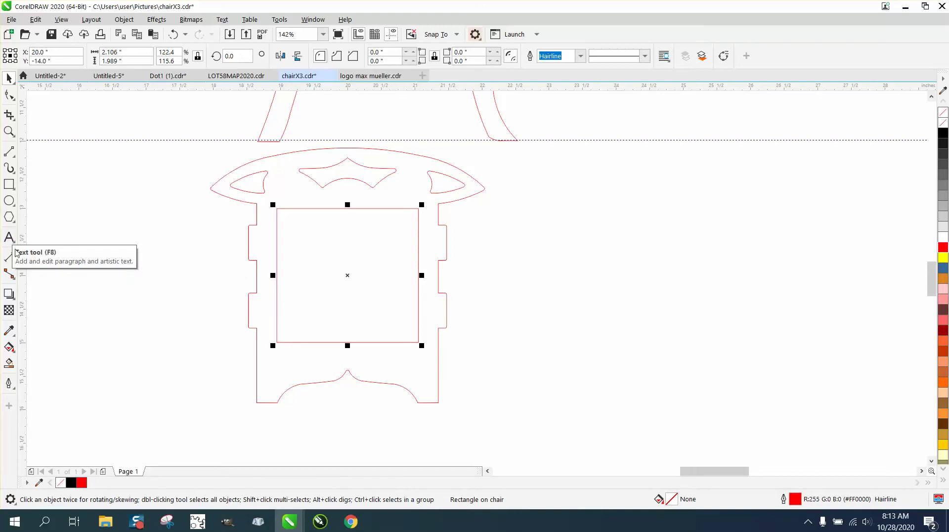
pyautogui.click(9, 184)
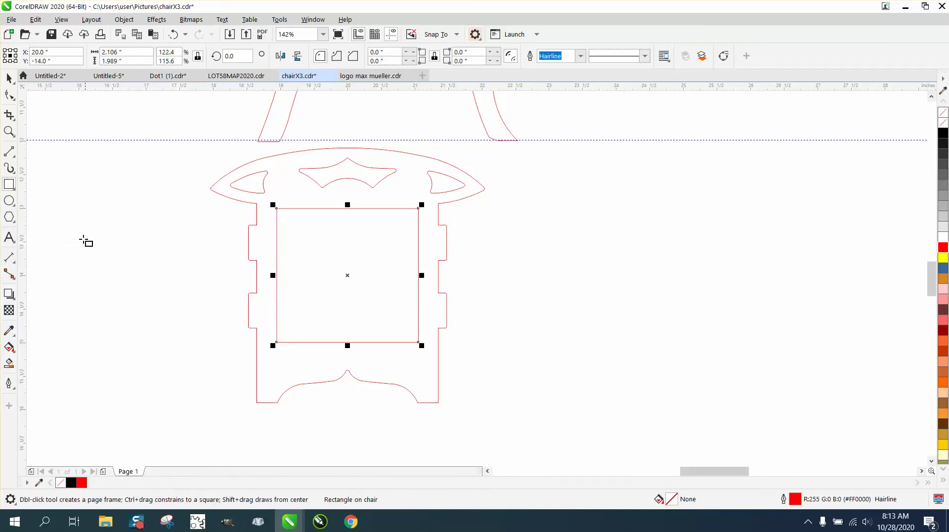
pyautogui.moveTo(61, 237); pyautogui.dragTo(226, 248)
pyautogui.press('p')
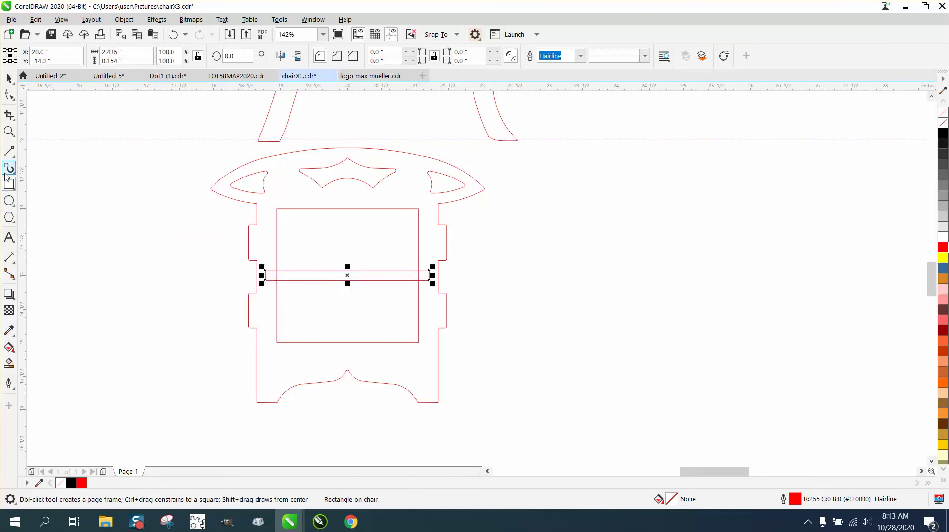
# - Add a first name as artistic text, starting beside the chair back and overlapping the bar
pyautogui.click(9, 131)
pyautogui.moveTo(217, 208); pyautogui.dragTo(585, 415)
pyautogui.click(6, 80)
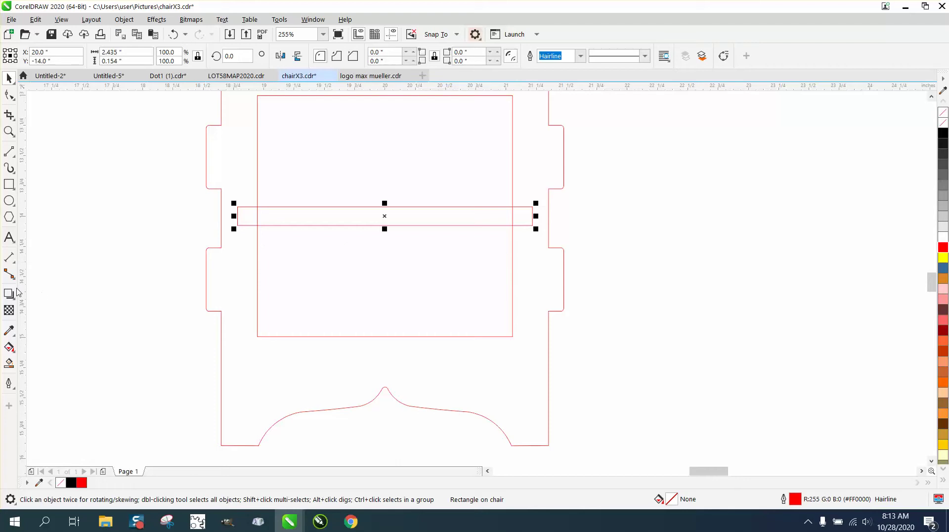
pyautogui.click(9, 237)
pyautogui.click(92, 245)
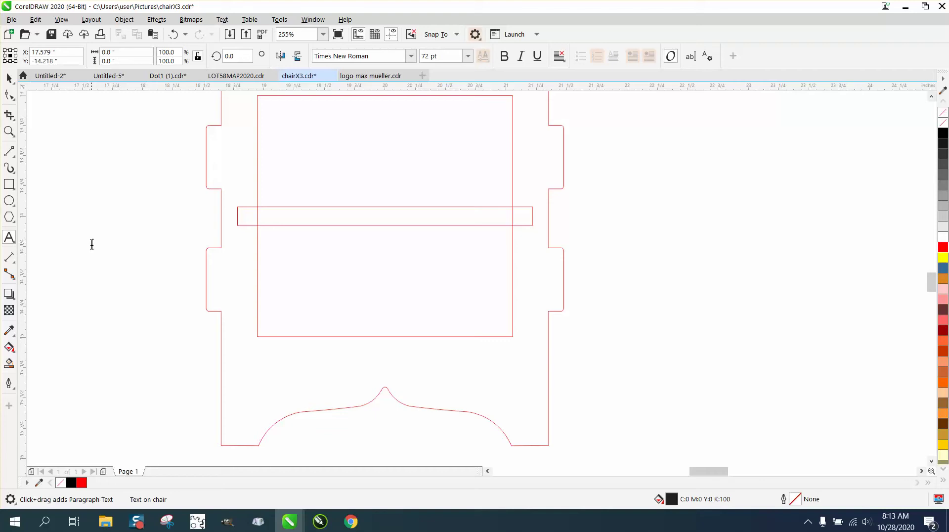
pyautogui.write('Be')
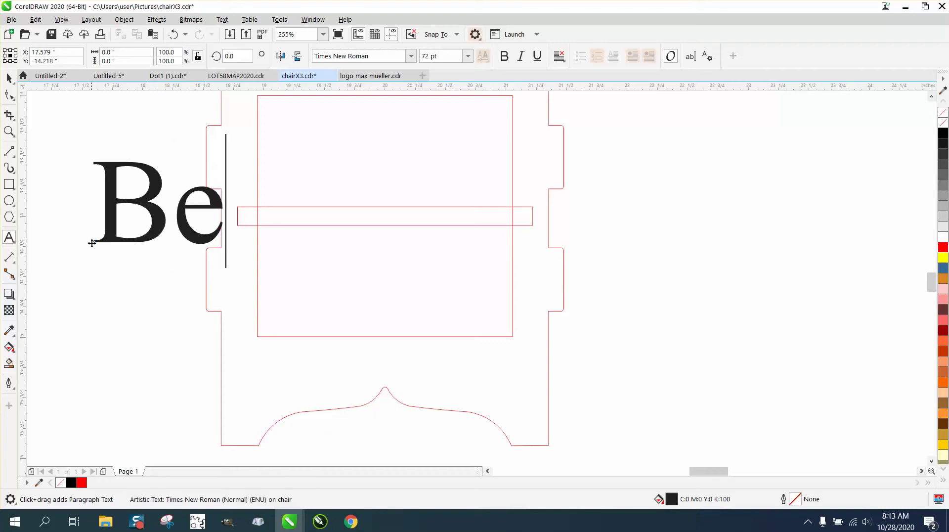
pyautogui.write('tt')
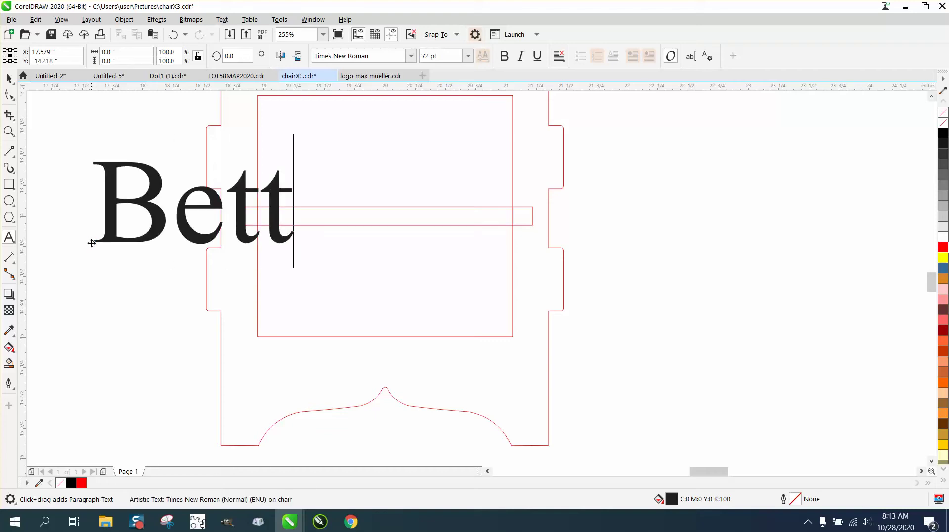
pyautogui.write('y')
pyautogui.press('Escape')
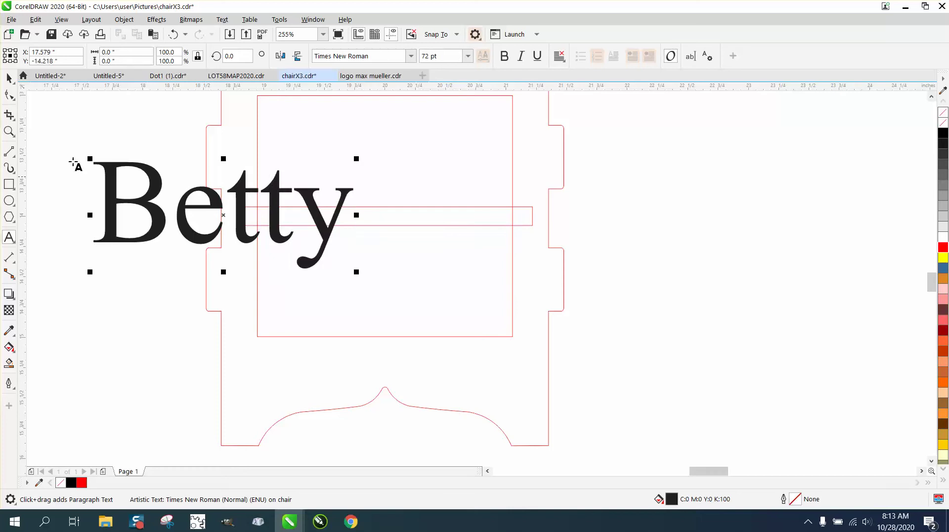
# - Give the name text a red outline with no fill and move it to the right side of the chair back
pyautogui.click(9, 79)
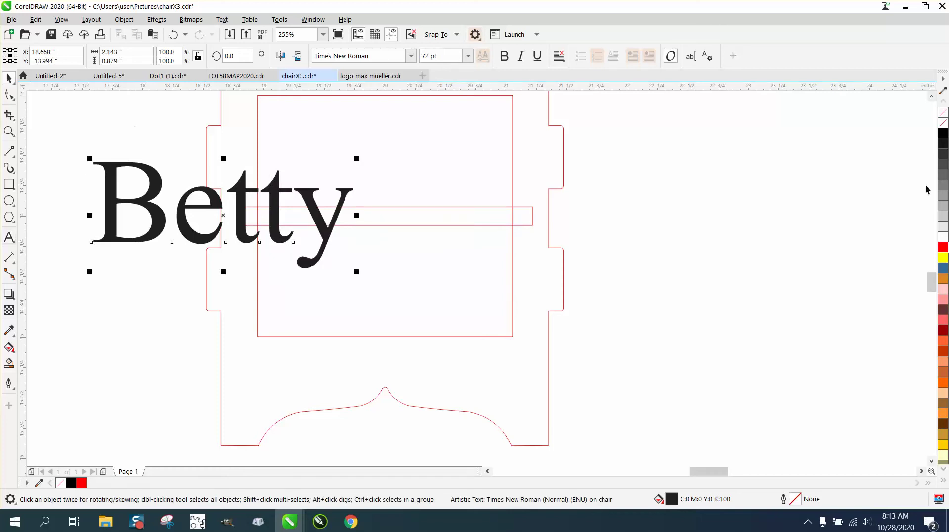
pyautogui.click(942, 121)
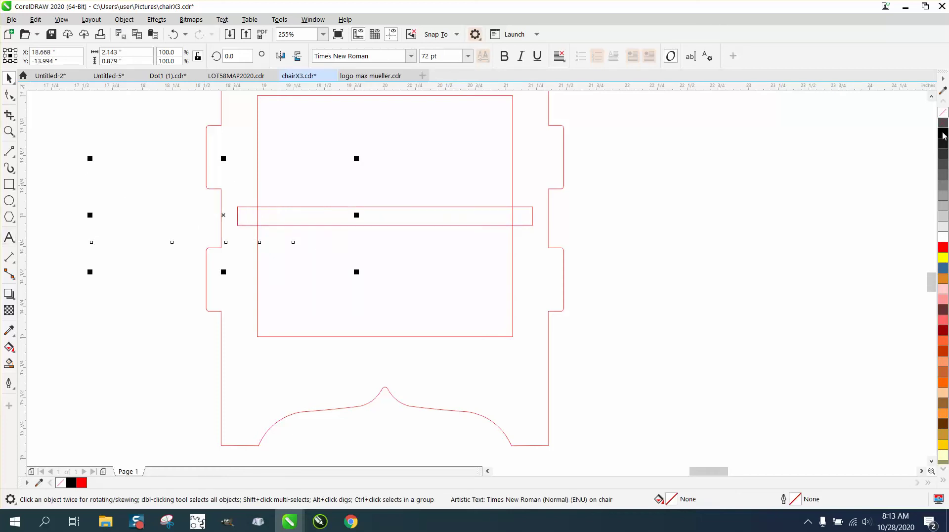
pyautogui.rightClick(943, 249)
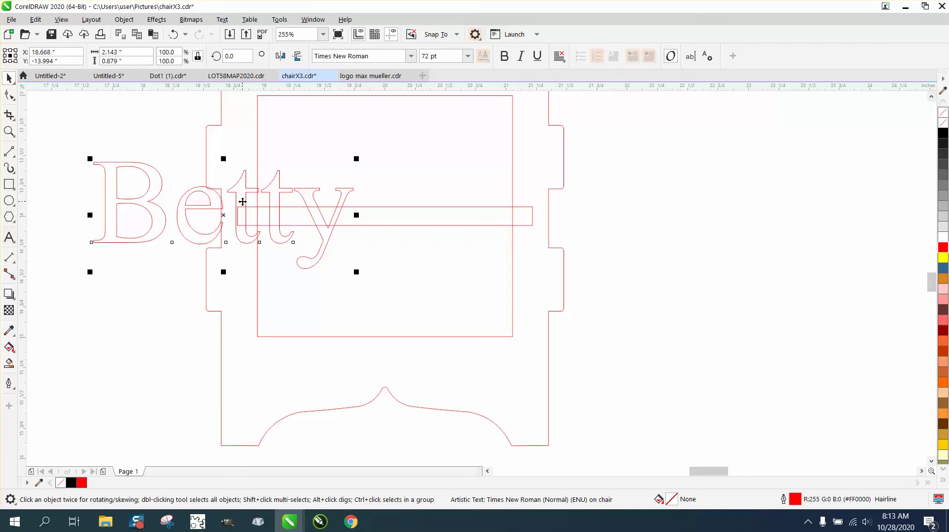
pyautogui.moveTo(230, 216); pyautogui.dragTo(680, 222)
# - Change the font of the name text to Alef Bold
pyautogui.click(410, 56)
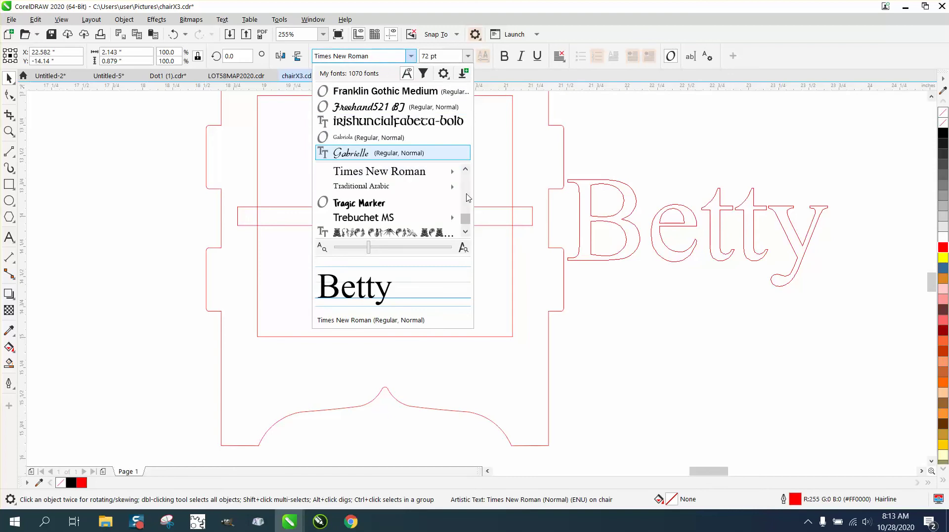
pyautogui.click(374, 57)
pyautogui.press('BackSpace')
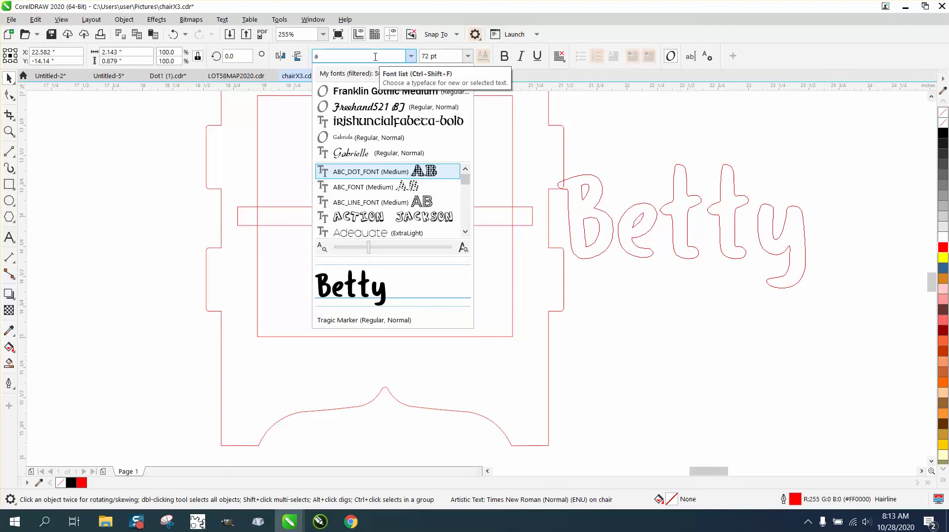
pyautogui.write('al')
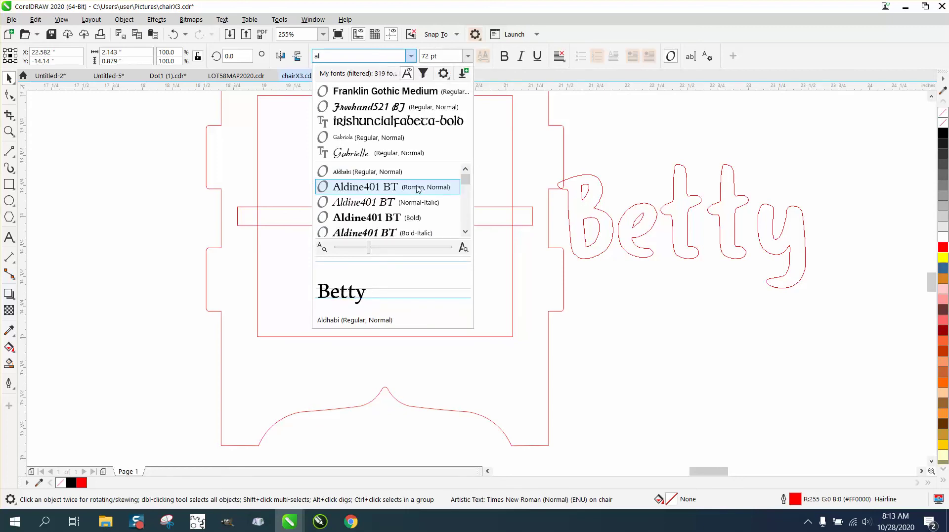
pyautogui.scroll(-1, 416, 189)
pyautogui.scroll(-1, 416, 188)
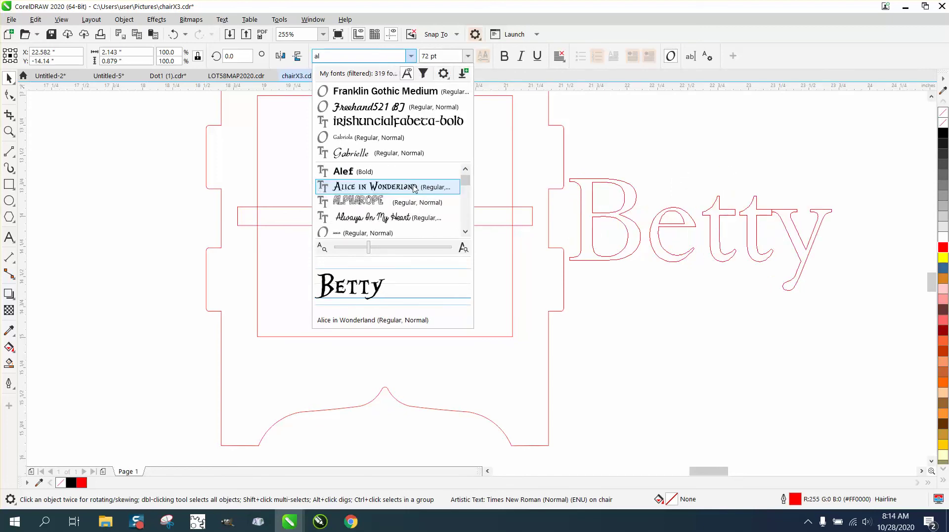
pyautogui.click(351, 171)
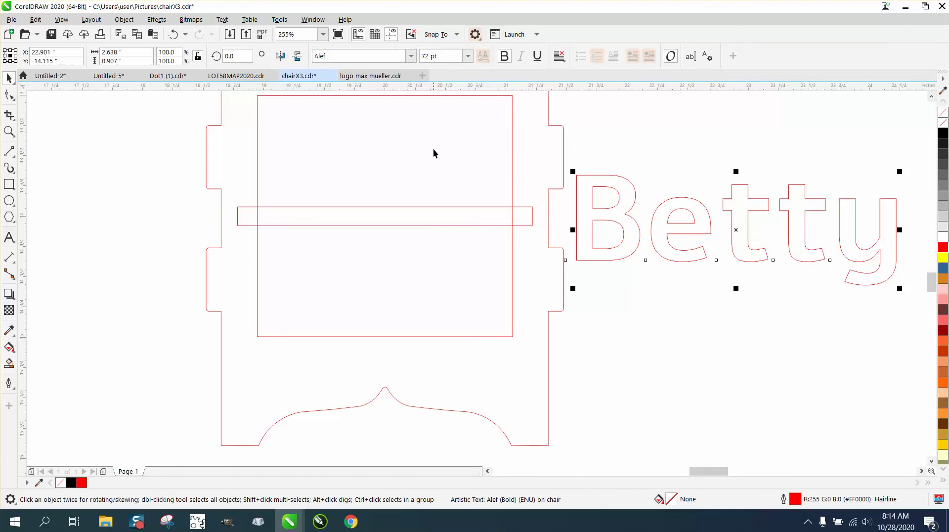
# - Scale the name down to about 1.71 by 0.59 inches and centre it on the page over the bar
pyautogui.scroll(-3, 433, 148)
pyautogui.moveTo(664, 159); pyautogui.dragTo(610, 197)
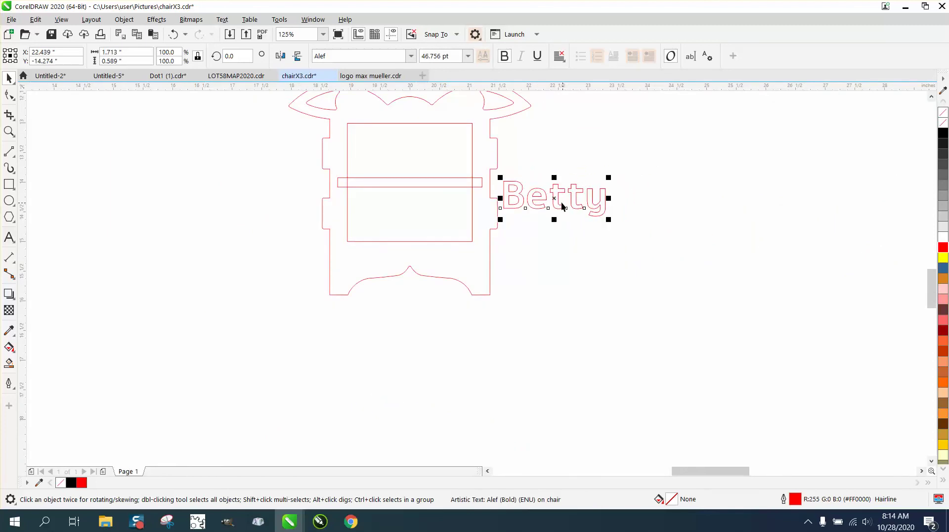
pyautogui.press('p')
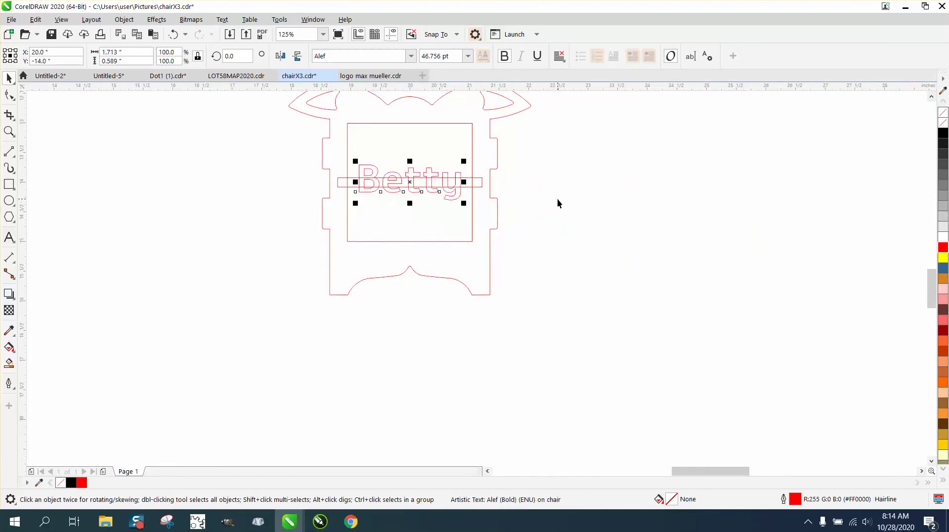
# - Set the nudge distance to 0.2 inches and nudge the name up once so its baseline overlaps the bar's upper edge
pyautogui.click(9, 131)
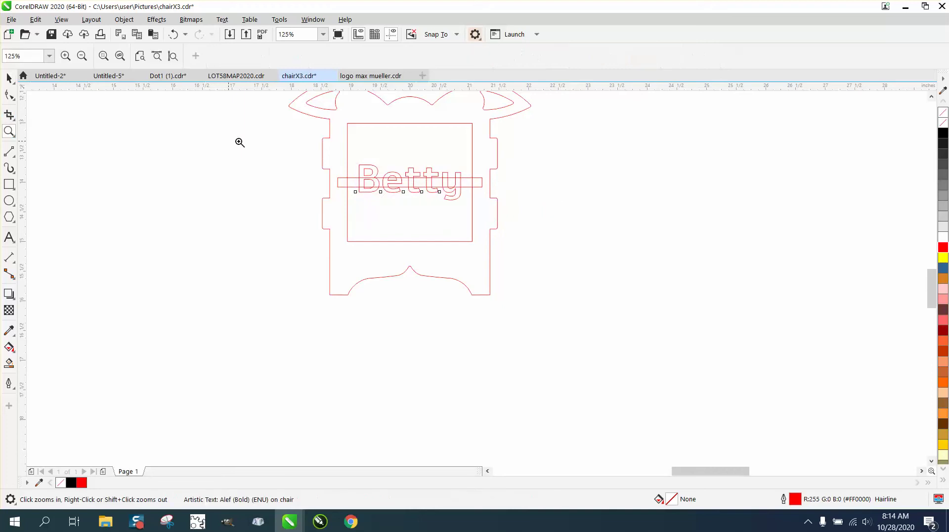
pyautogui.moveTo(277, 140); pyautogui.dragTo(591, 267)
pyautogui.click(9, 78)
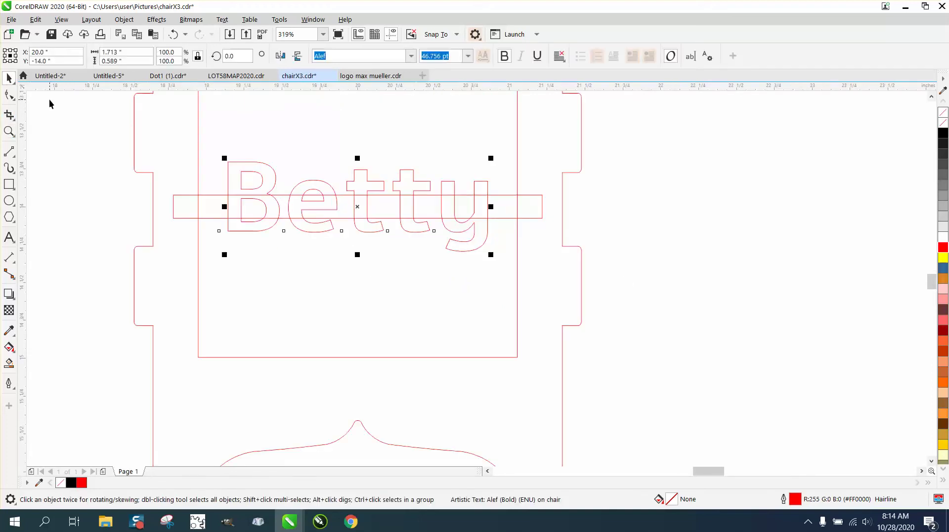
pyautogui.click(267, 161)
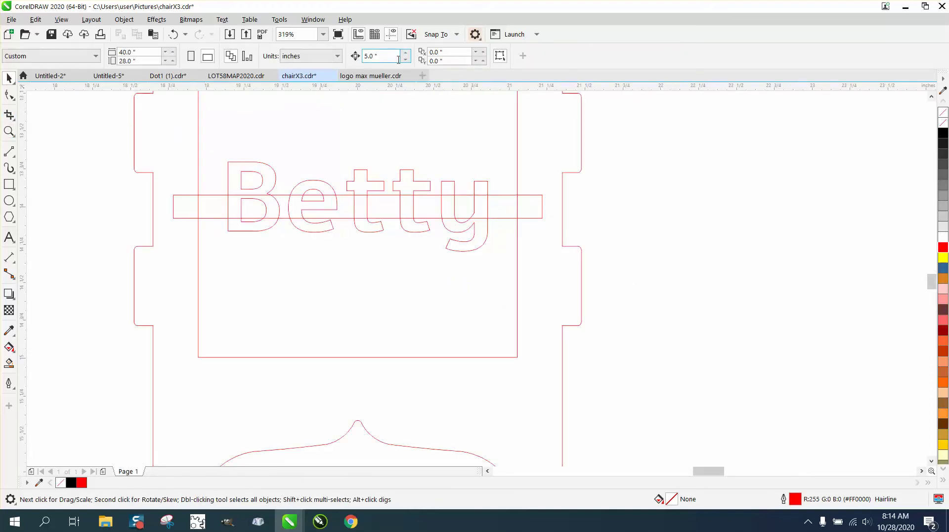
pyautogui.click(379, 56)
pyautogui.write('.2')
pyautogui.click(413, 172)
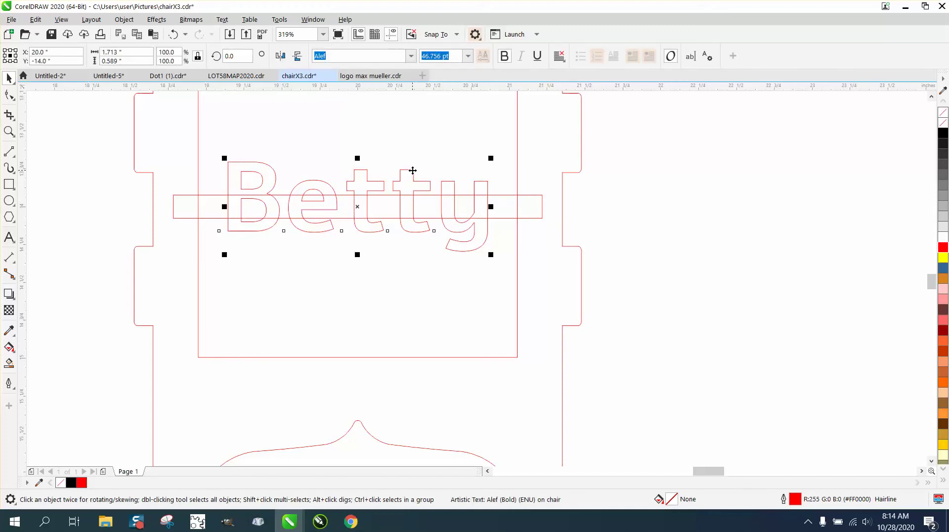
pyautogui.press('Up')
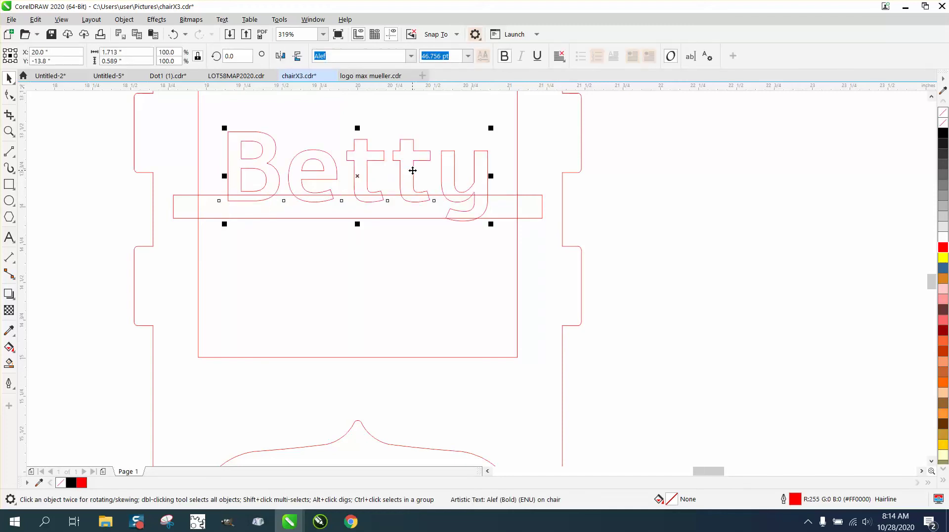
# - Stretch the bar's lower edge downward to make the bar about 0.2 inches tall
pyautogui.click(384, 218)
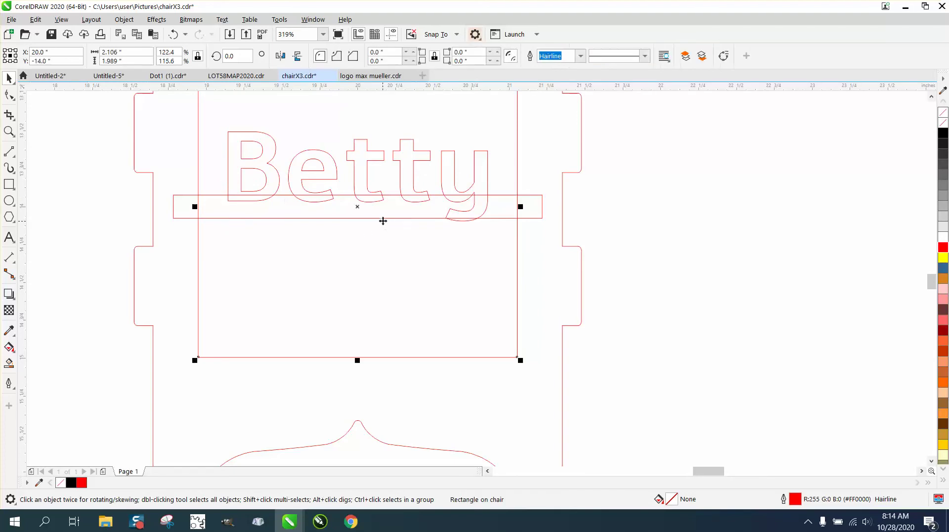
pyautogui.click(384, 217)
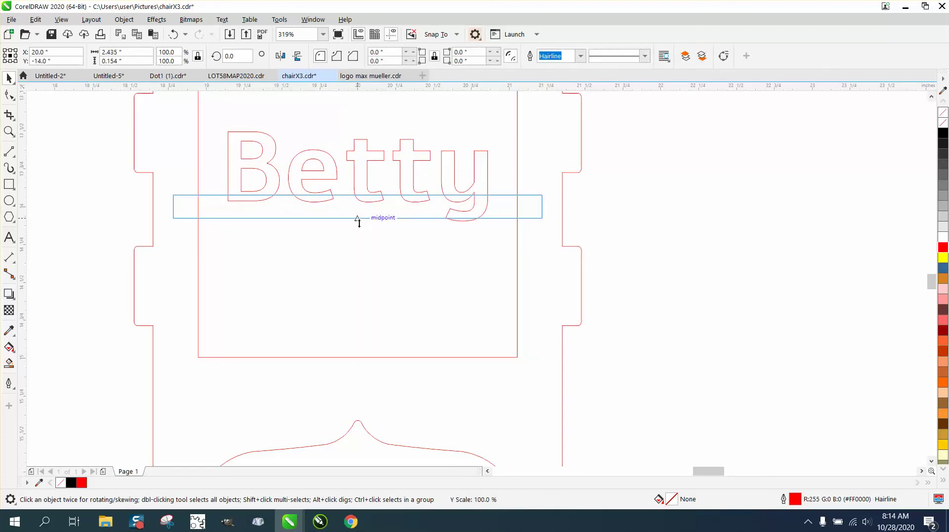
pyautogui.moveTo(357, 221); pyautogui.dragTo(357, 229)
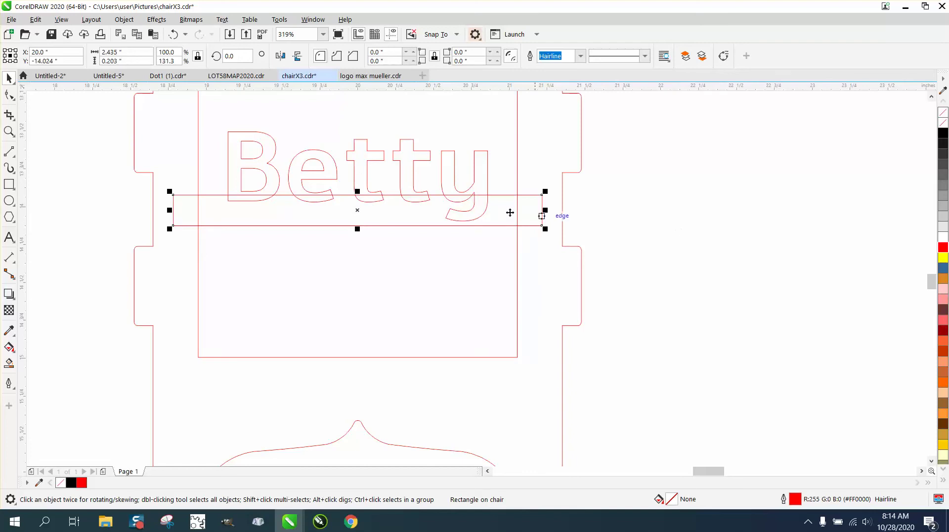
# - Convert both the name text and the bar rectangle to curves
pyautogui.click(273, 143)
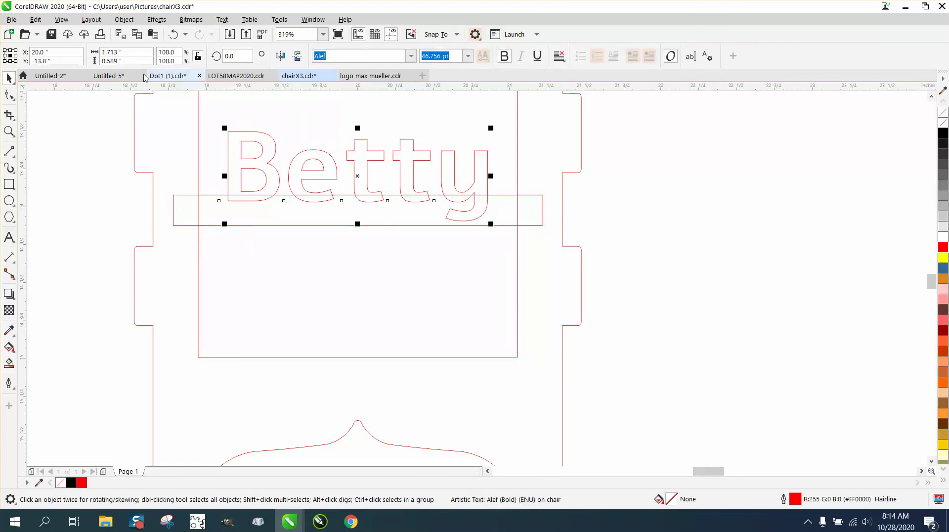
pyautogui.click(124, 20)
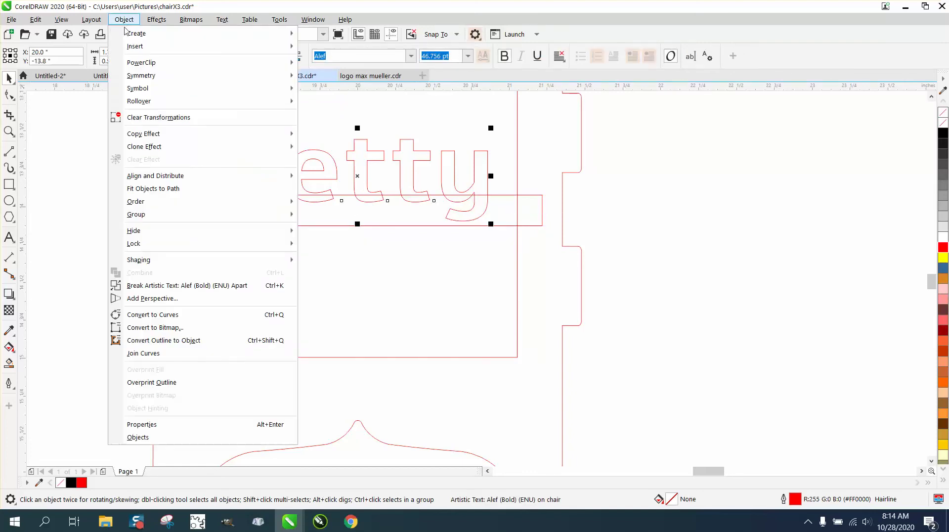
pyautogui.click(173, 315)
pyautogui.click(678, 211)
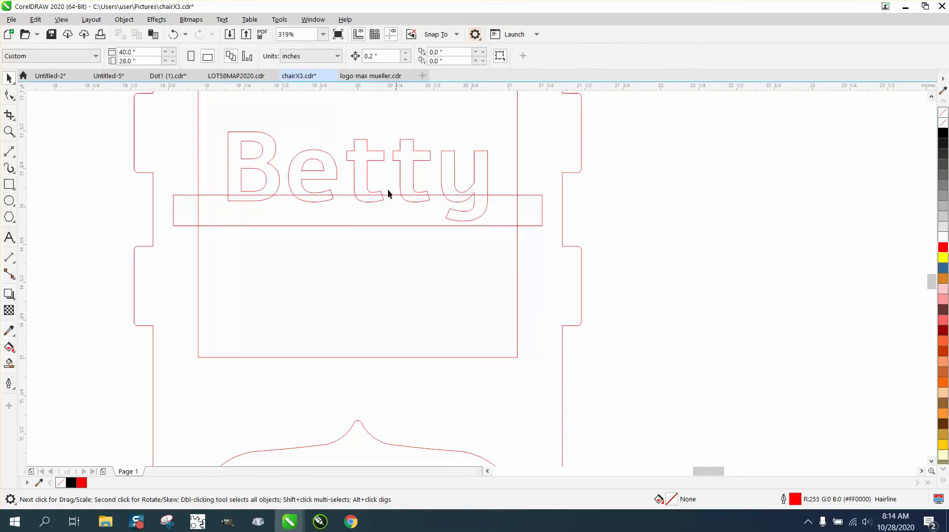
pyautogui.click(274, 148)
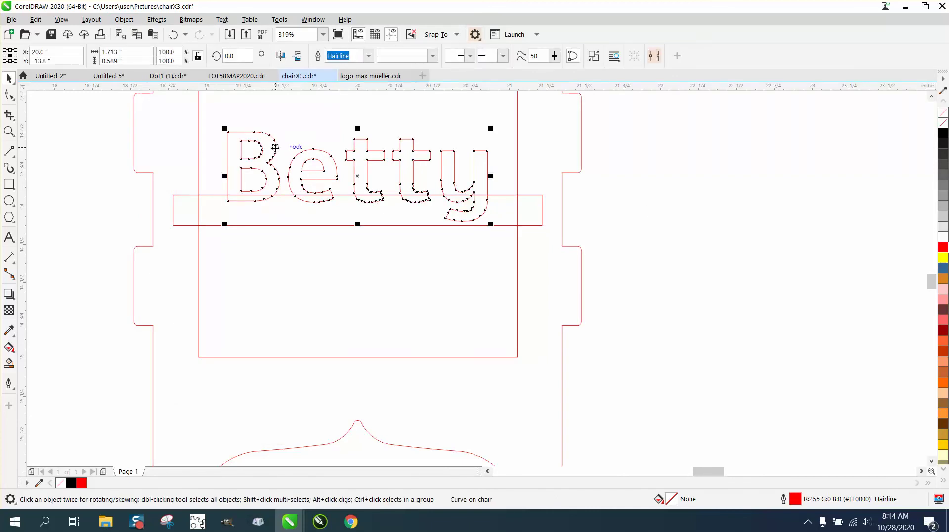
pyautogui.click(287, 226)
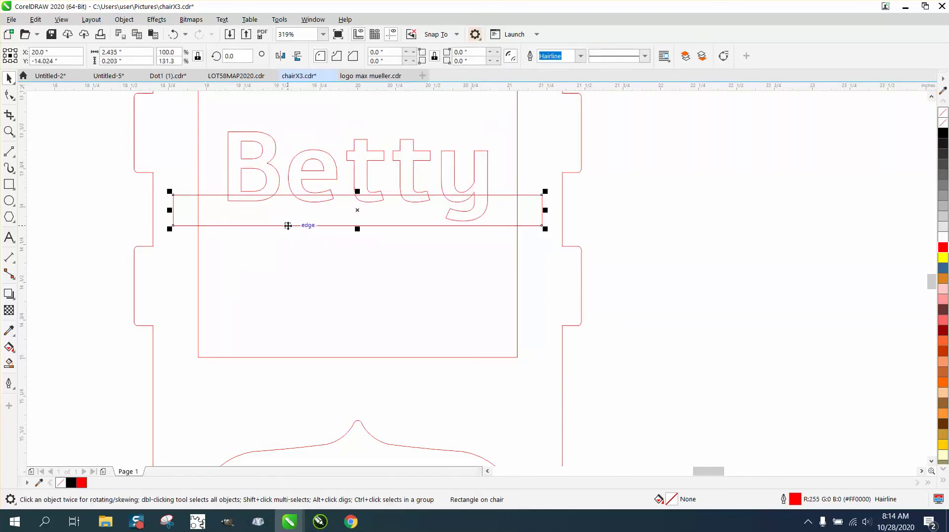
pyautogui.click(124, 19)
pyautogui.click(178, 312)
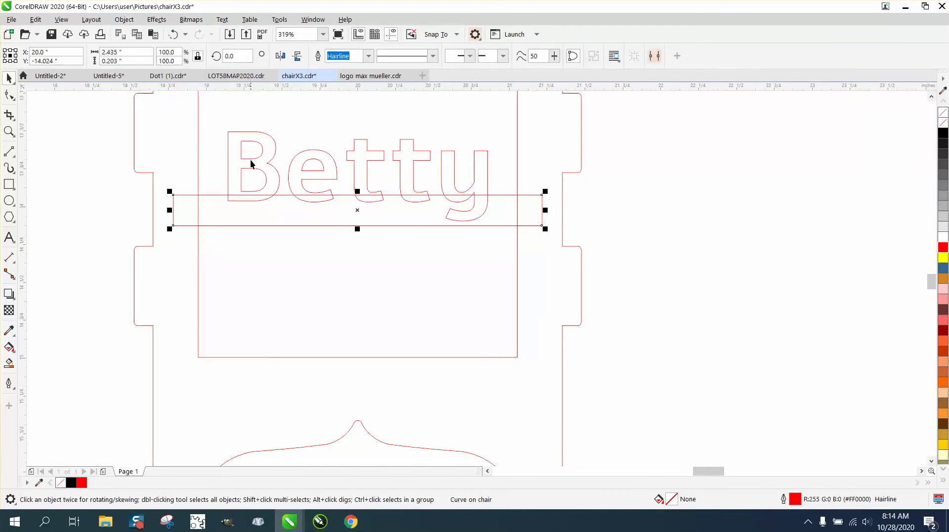
# - Try welding the name and the bar into one shape and undo the weld
pyautogui.keyDown('shift'); pyautogui.click(238, 132); pyautogui.keyUp('shift')
pyautogui.click(340, 56)
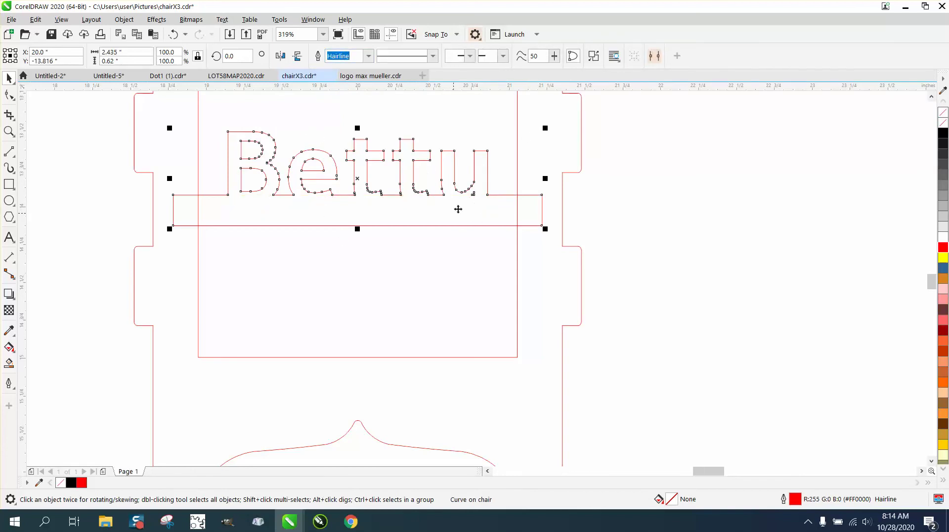
pyautogui.click(173, 34)
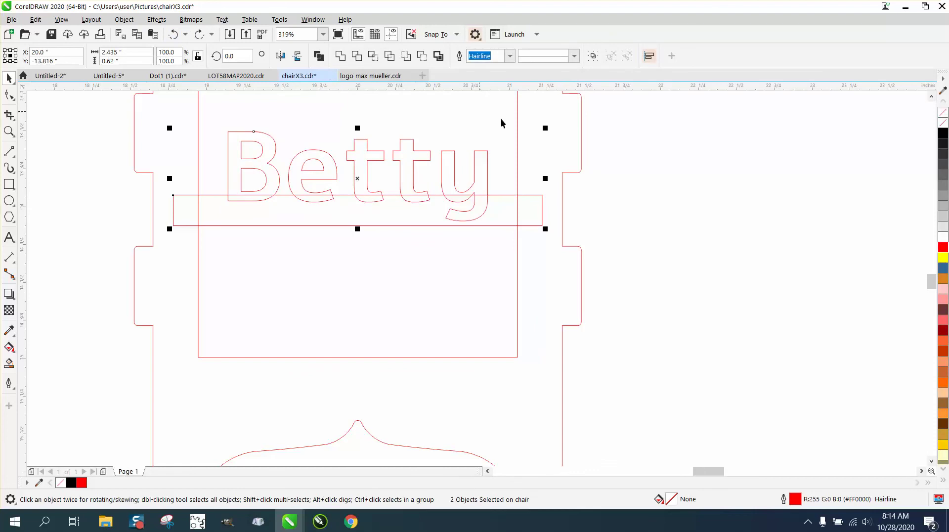
# - Set the nudge distance to 5 inches and place copies of the name and the bar 5 inches to the right
pyautogui.click(630, 179)
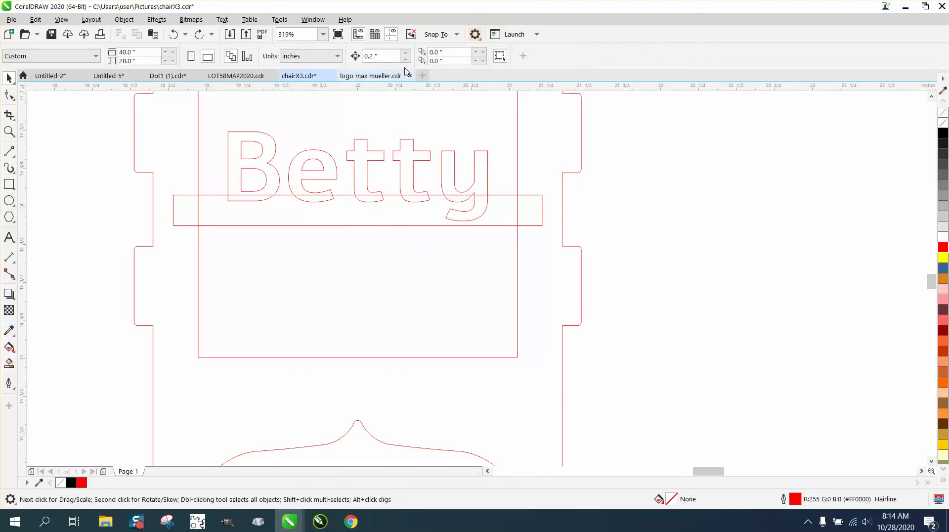
pyautogui.doubleClick(370, 56)
pyautogui.write('5')
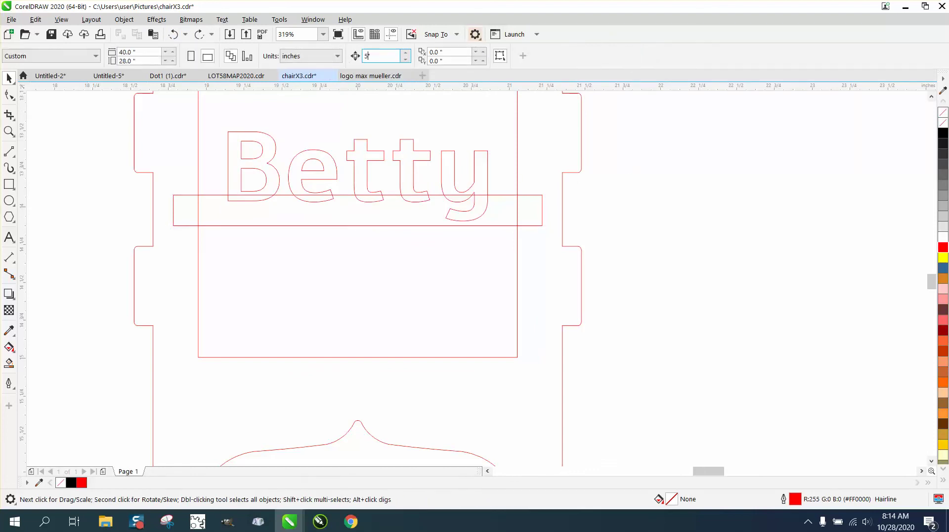
pyautogui.click(402, 143)
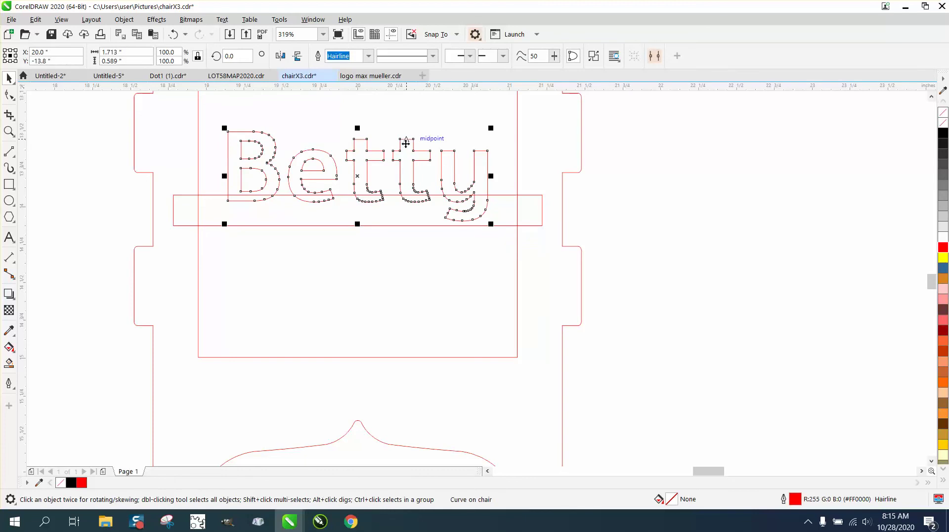
pyautogui.press('Right')
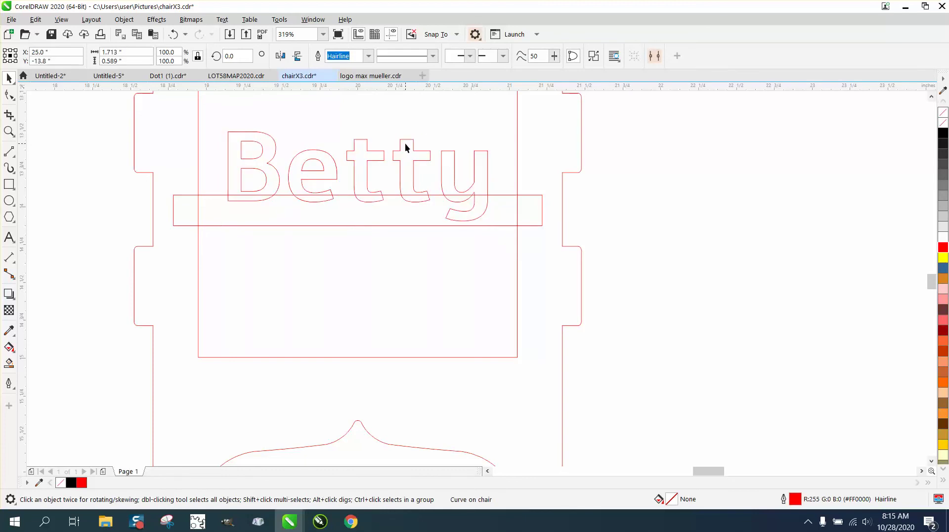
pyautogui.scroll(-3, 405, 143)
pyautogui.click(412, 184)
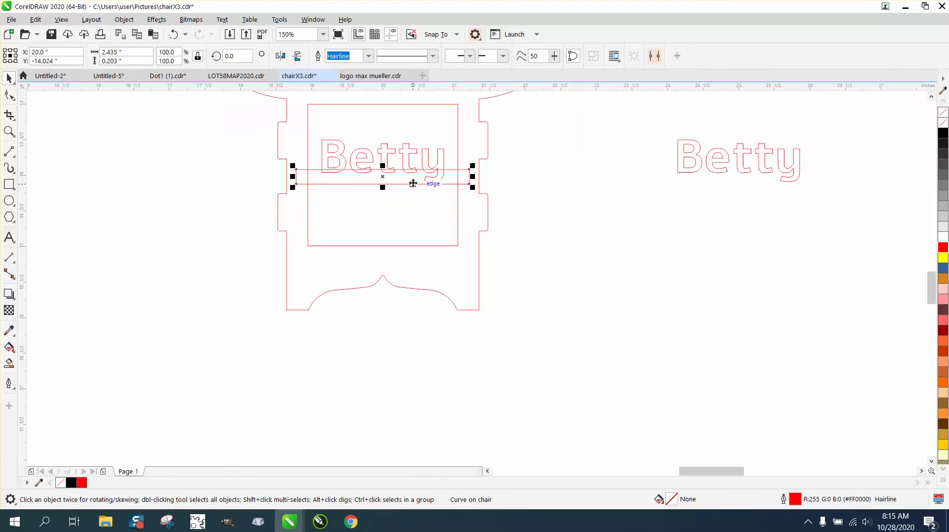
pyautogui.hotkey('ctrl', 'd')
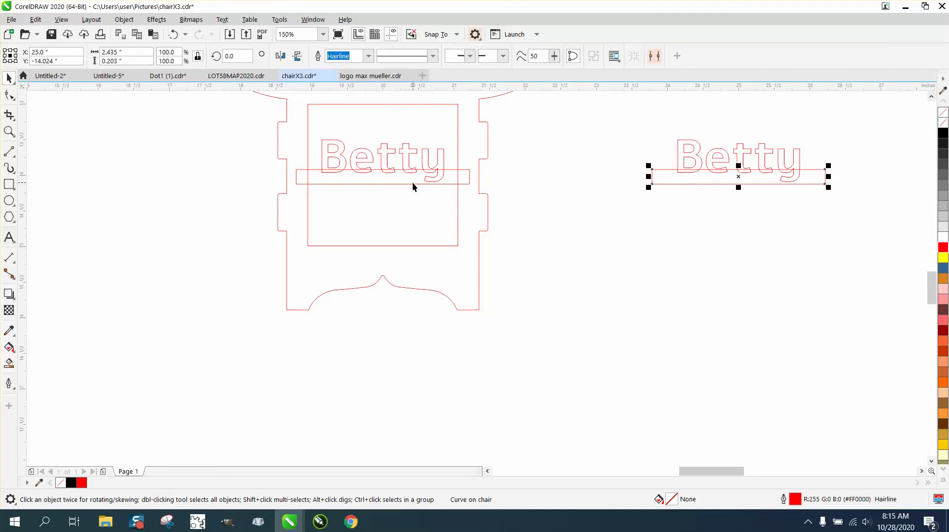
# - Weld the original name and bar inside the chair back into a single shape
pyautogui.moveTo(275, 127); pyautogui.dragTo(471, 199)
pyautogui.click(341, 55)
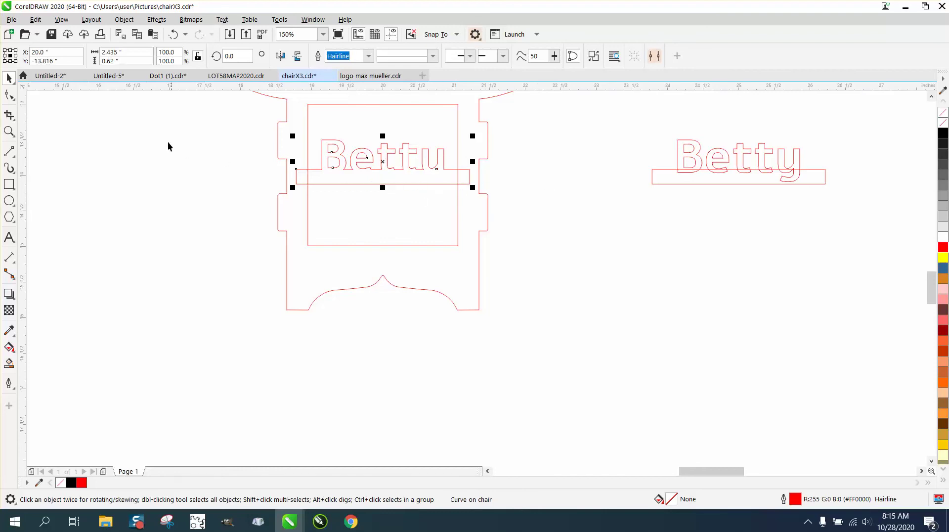
# - Remove all segments of the copied name that lie above the copied bar using Virtual Segment Delete
pyautogui.click(9, 131)
pyautogui.moveTo(640, 132); pyautogui.dragTo(873, 235)
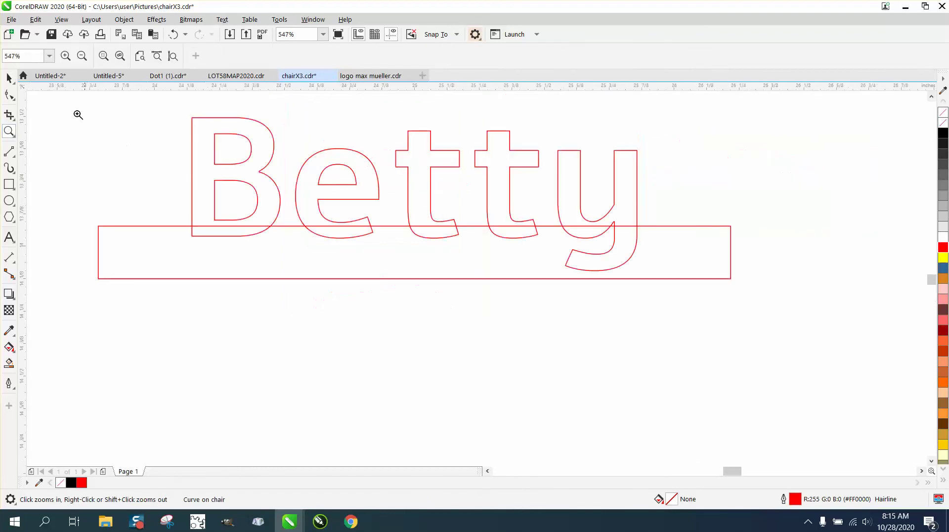
pyautogui.click(13, 124)
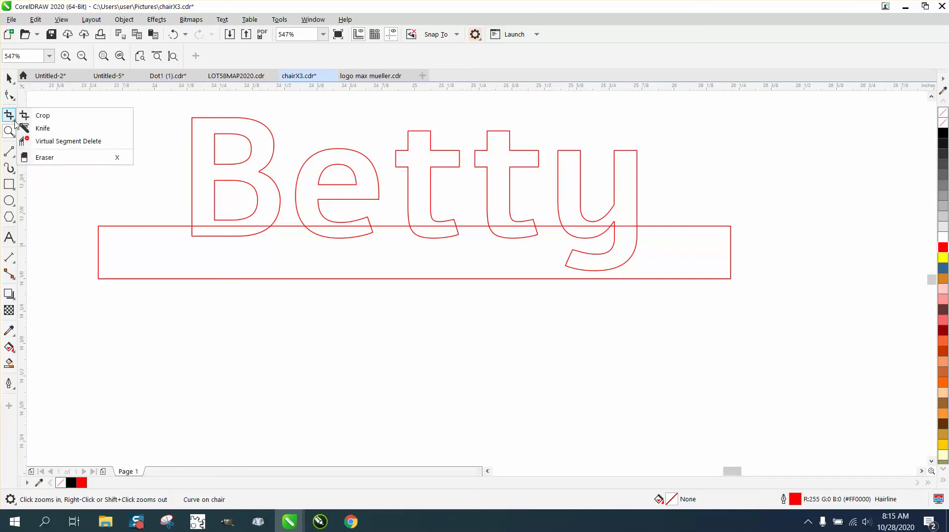
pyautogui.click(50, 141)
pyautogui.moveTo(159, 153); pyautogui.dragTo(684, 193)
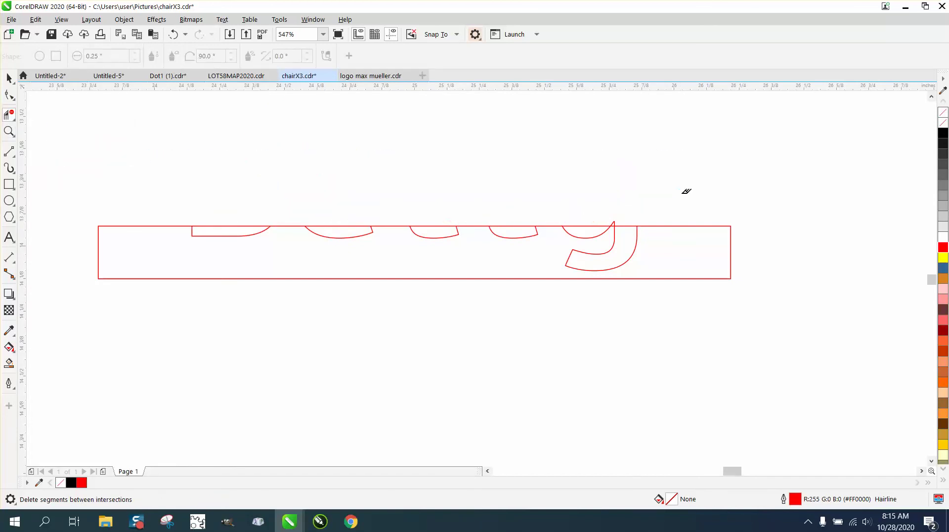
pyautogui.click(615, 220)
# - Delete the copied bar rectangle, keeping only the lower fragments of the copied letters
pyautogui.click(9, 78)
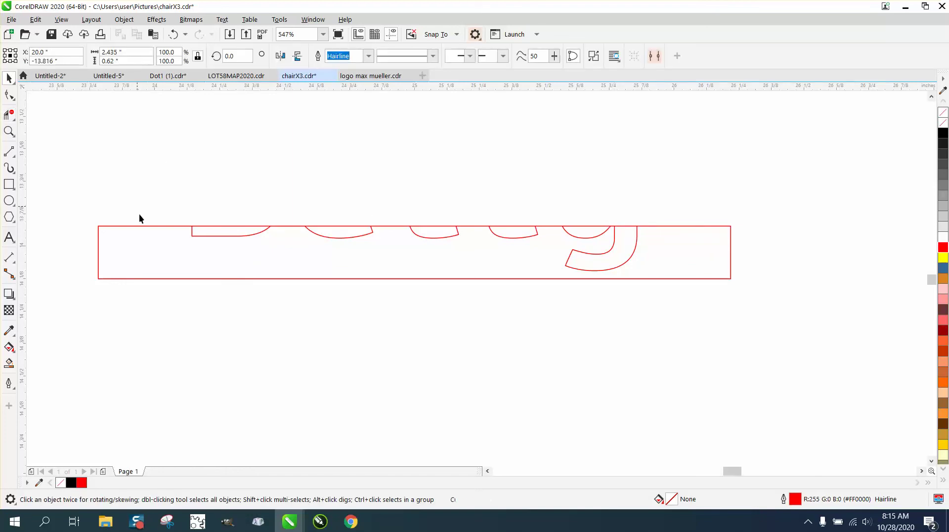
pyautogui.click(146, 226)
pyautogui.press('Delete')
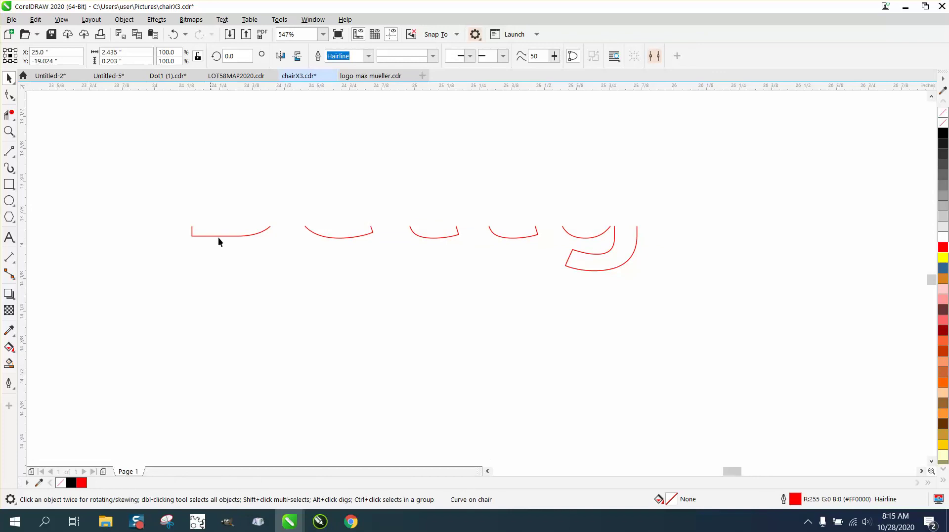
# - Select the remaining letter fragments and set their outline width to 0.75 pt, with points as the unit
pyautogui.moveTo(660, 328); pyautogui.dragTo(673, 328)
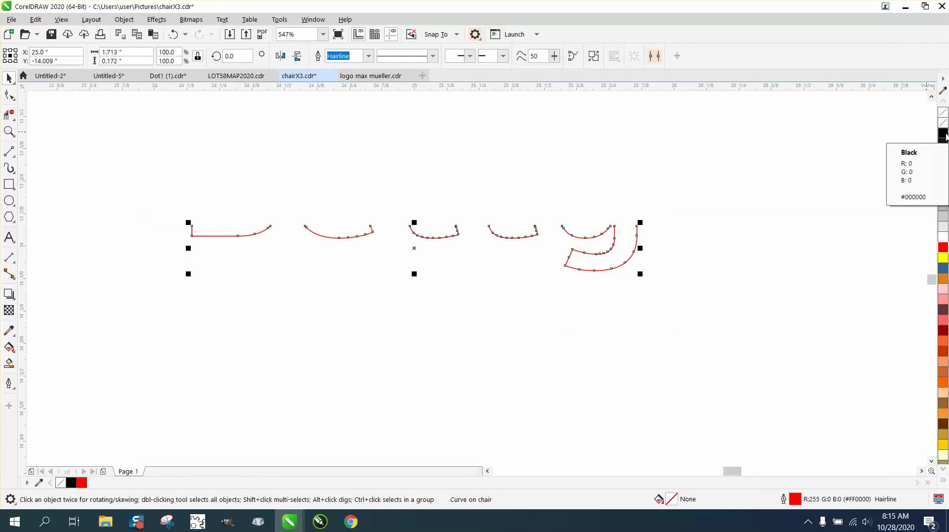
pyautogui.doubleClick(796, 499)
pyautogui.click(398, 218)
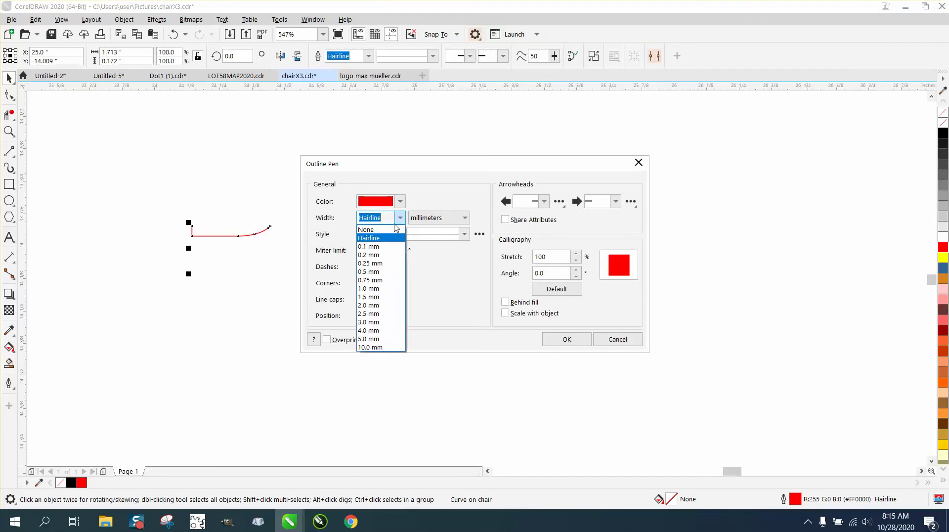
pyautogui.click(465, 219)
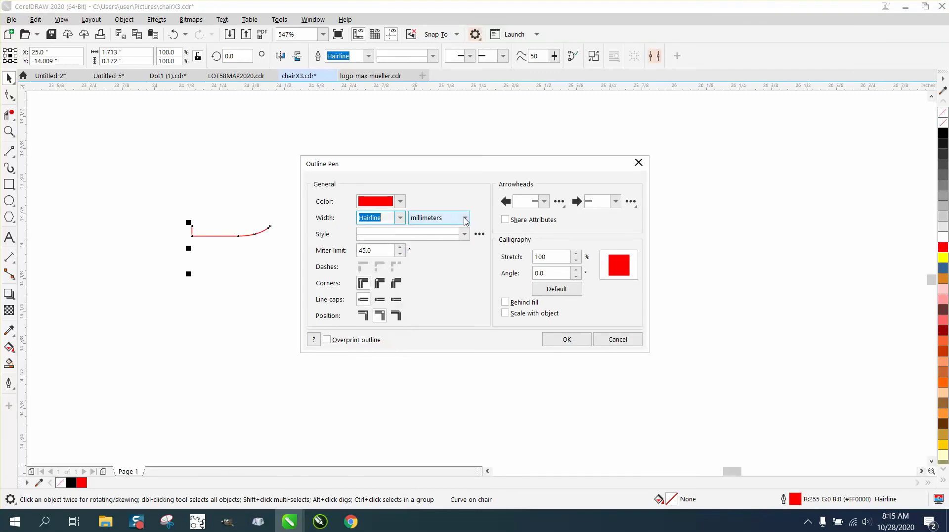
pyautogui.click(467, 221)
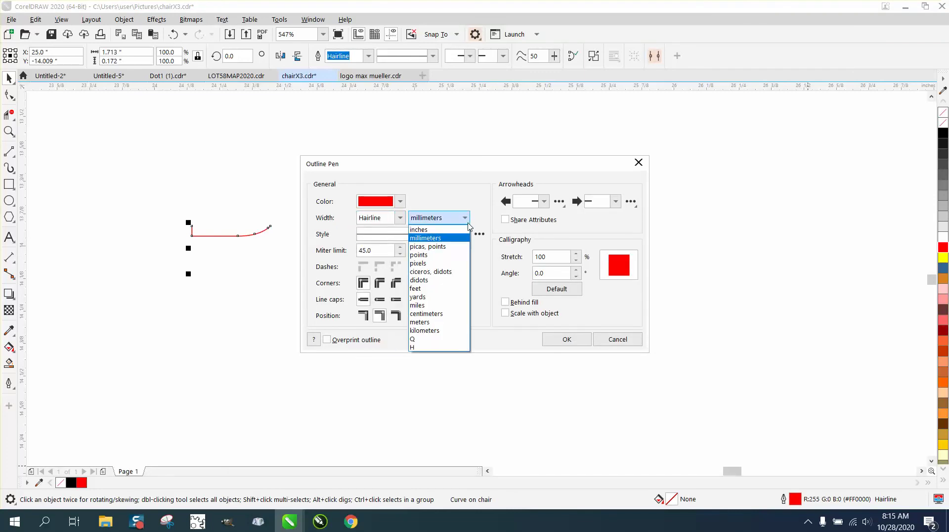
pyautogui.click(427, 258)
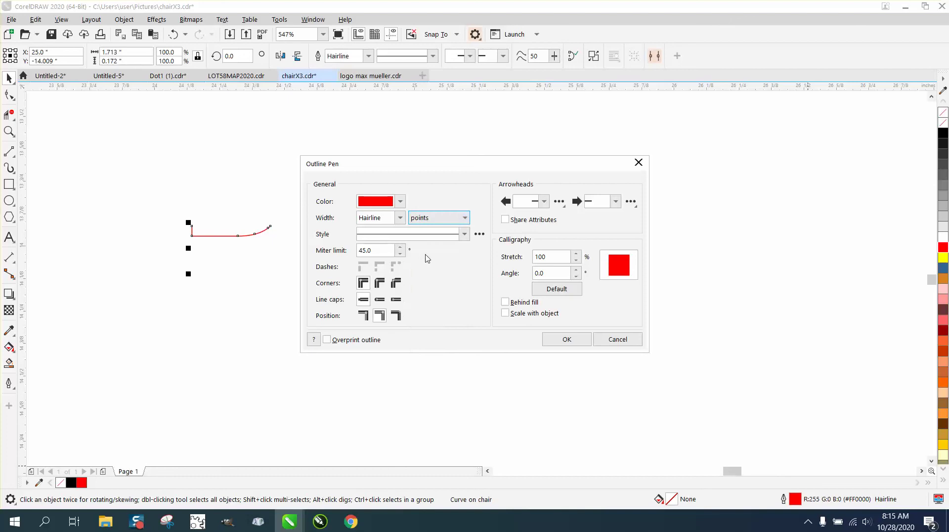
pyautogui.click(401, 218)
pyautogui.click(385, 257)
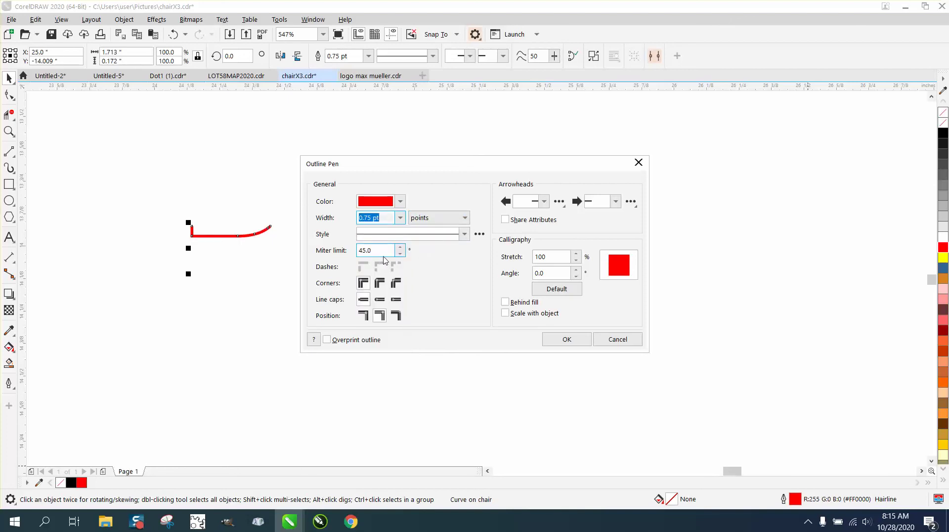
# - Make the letter fragments' outline black and scale with the object, and apply the outline settings
pyautogui.click(506, 314)
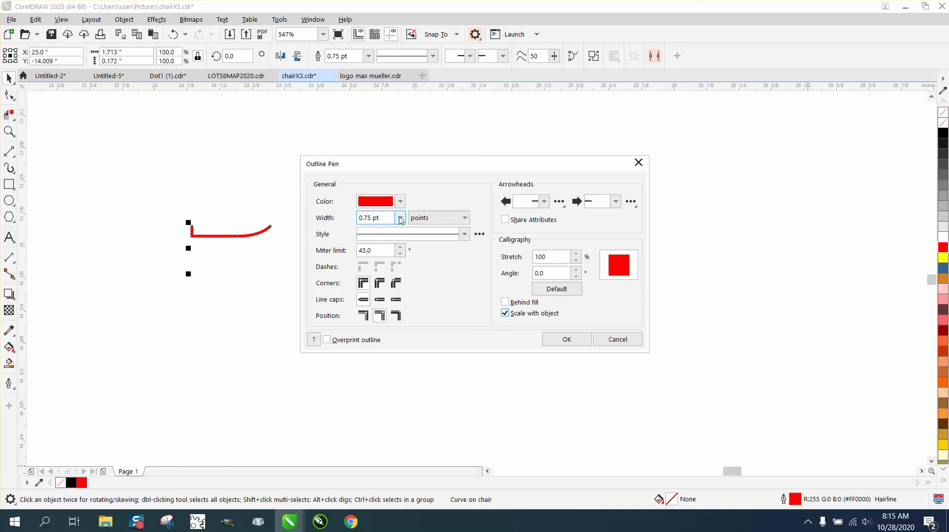
pyautogui.click(400, 202)
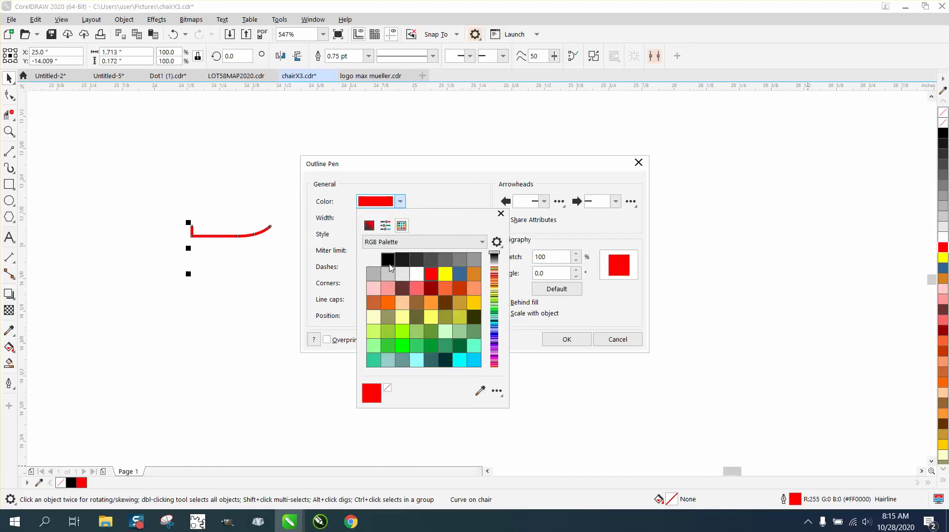
pyautogui.click(387, 258)
pyautogui.click(563, 341)
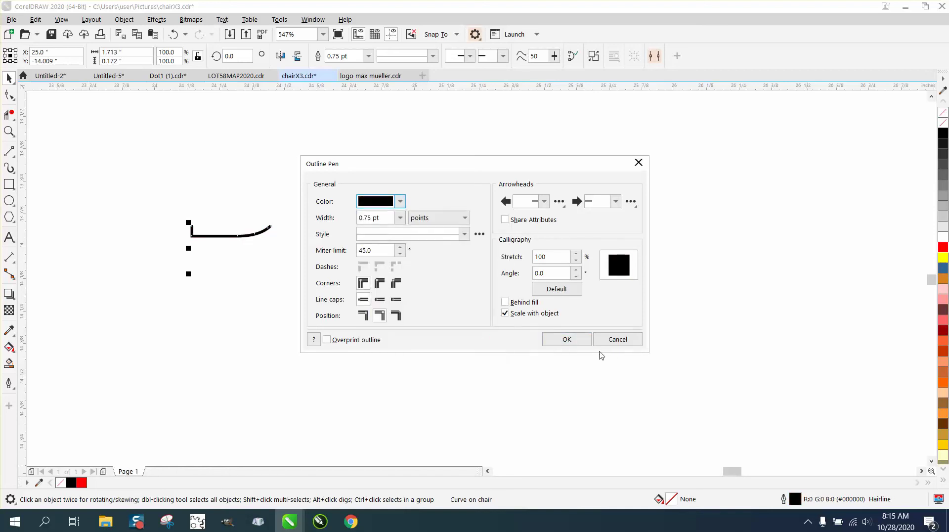
pyautogui.click(563, 339)
# - Nudge the black letter fragments 5 inches left onto the welded name in the chair back
pyautogui.scroll(-2, 578, 344)
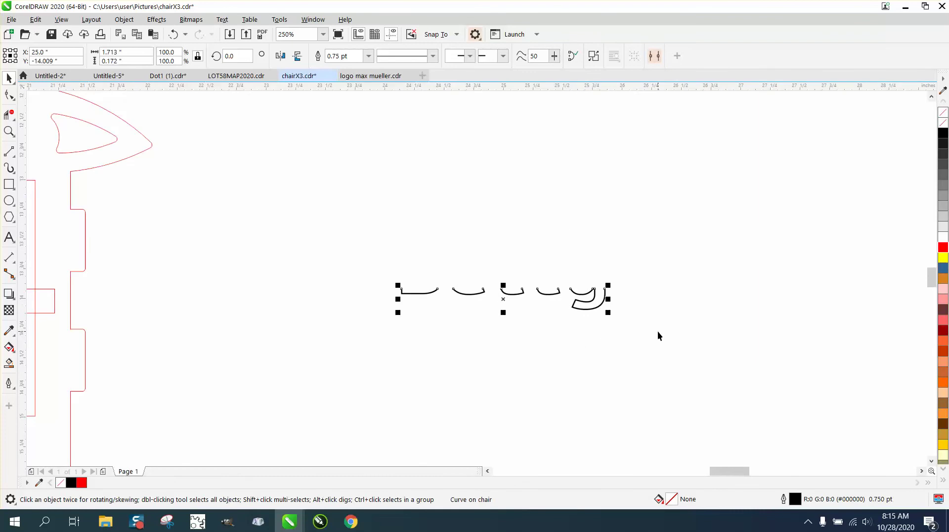
pyautogui.press('Left')
pyautogui.scroll(-1, 657, 332)
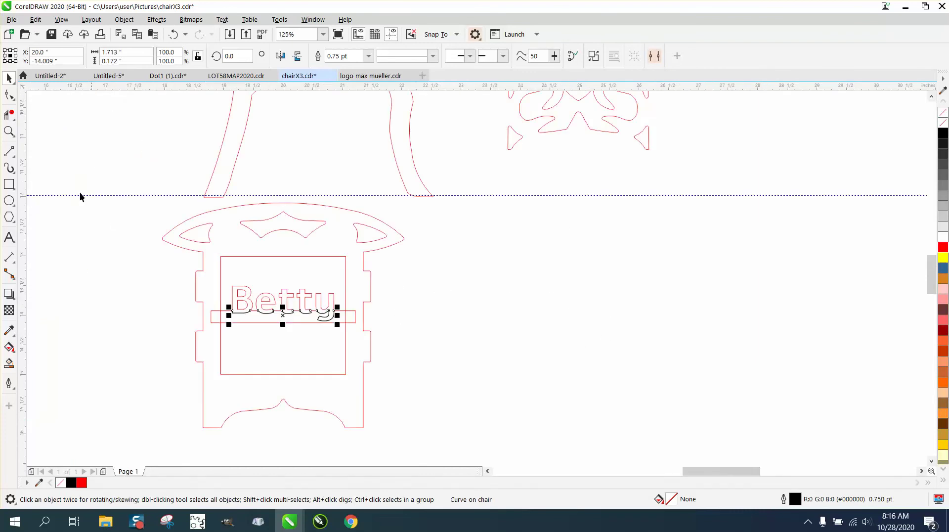
# - Trim the bar's ends and lower edge, and the opening's sides and base below the bar's upper edge, with Virtual Segment Delete
pyautogui.click(9, 132)
pyautogui.moveTo(198, 277); pyautogui.dragTo(456, 356)
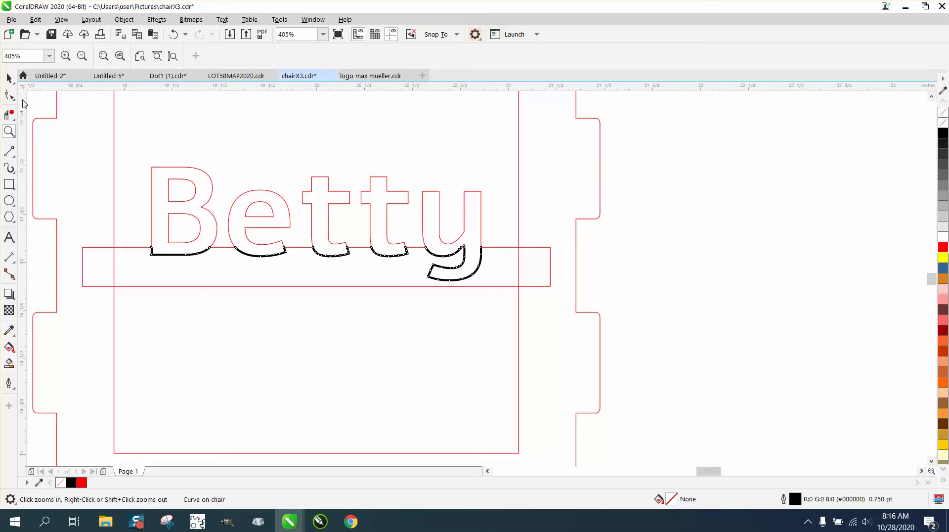
pyautogui.click(9, 115)
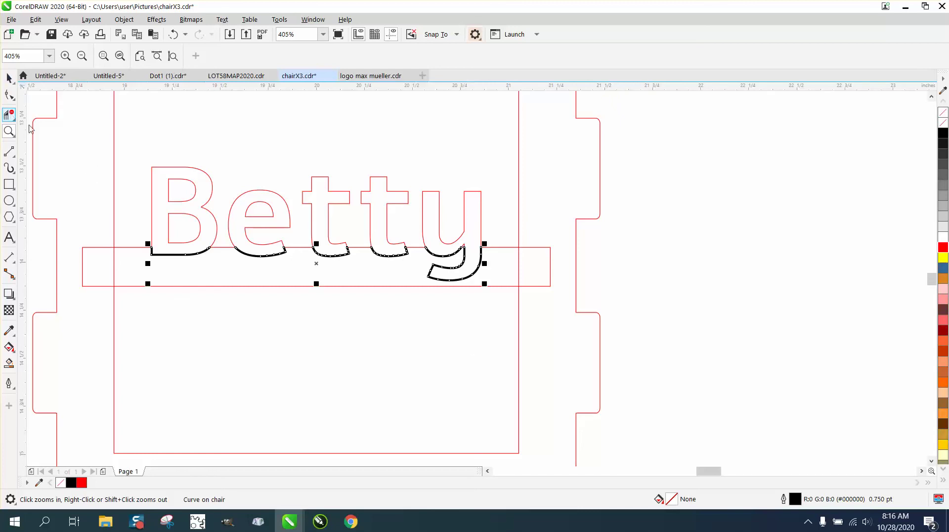
pyautogui.click(94, 286)
pyautogui.click(114, 267)
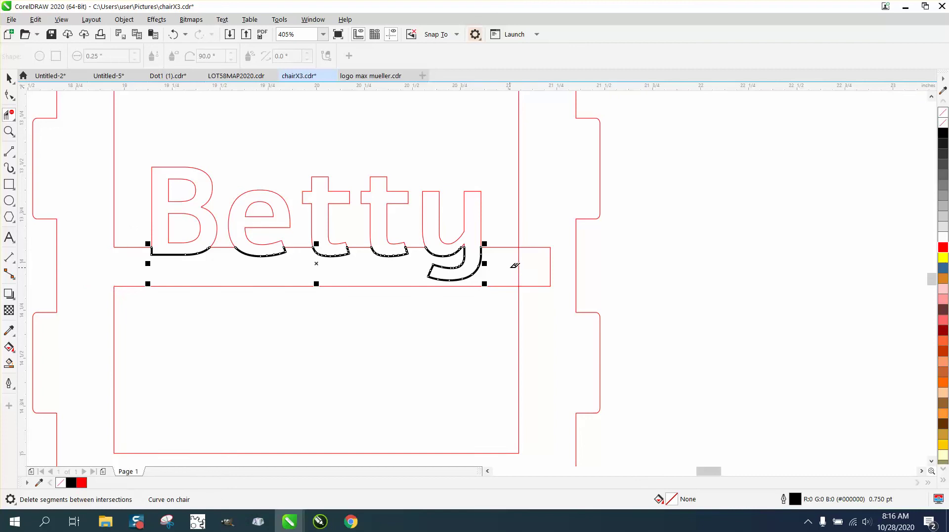
pyautogui.click(514, 287)
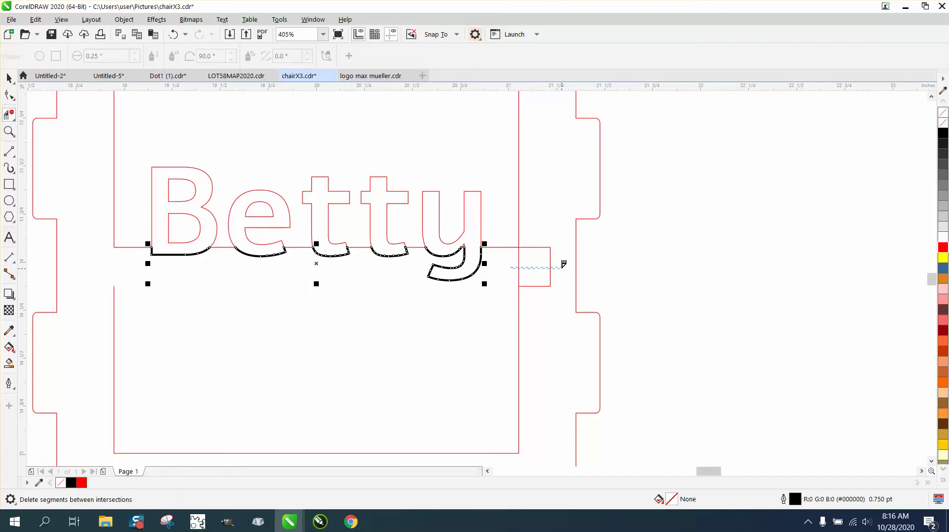
pyautogui.click(551, 267)
pyautogui.moveTo(106, 296); pyautogui.dragTo(554, 354)
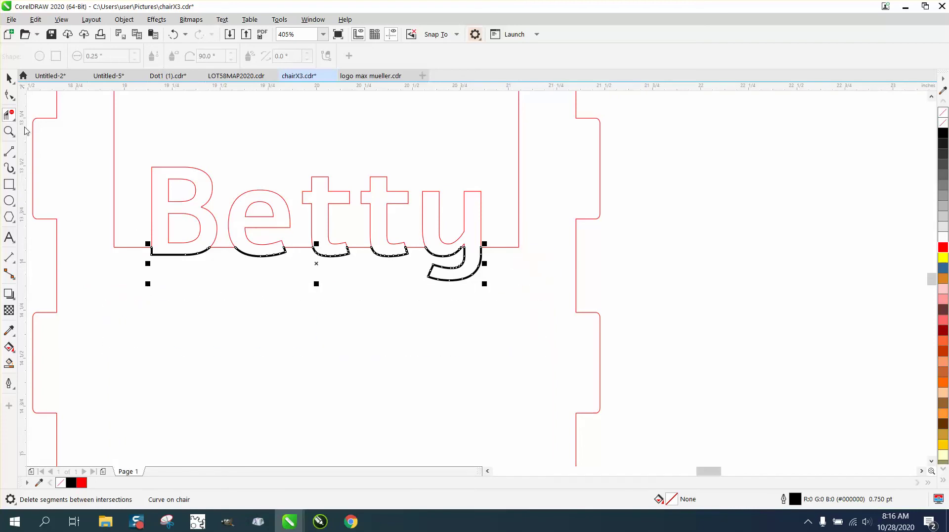
pyautogui.click(8, 77)
pyautogui.click(648, 282)
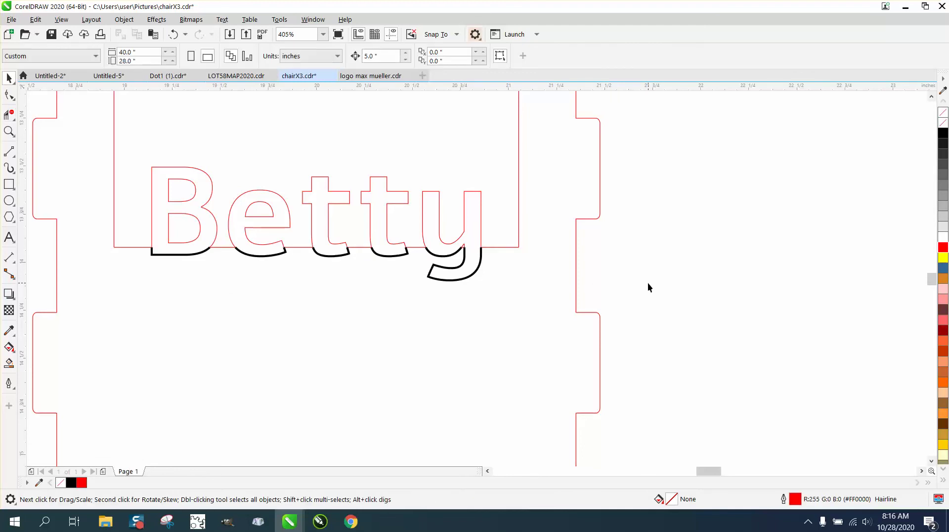
# - Centre the wide scroll ornament from the spare cutouts on the page, and move it straight down to just above the chair back's lower edge
pyautogui.scroll(-4, 642, 280)
pyautogui.scroll(-2, 643, 280)
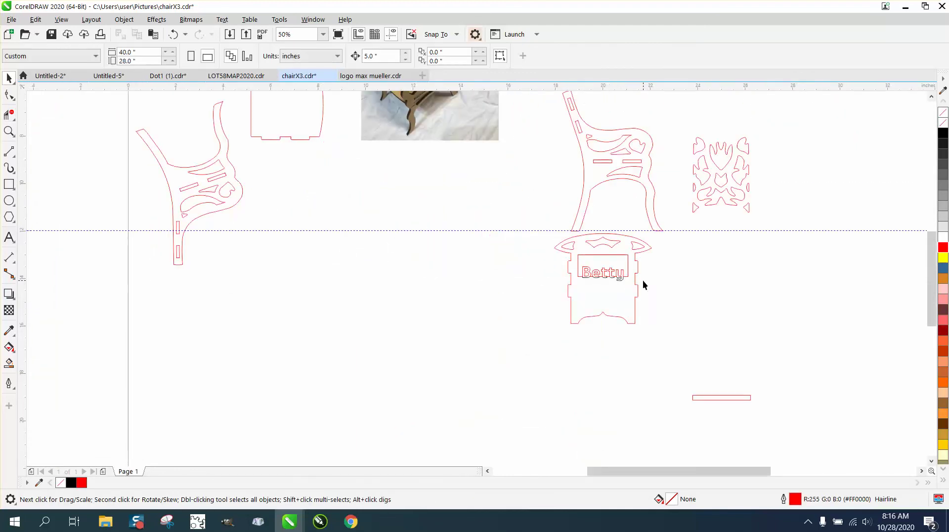
pyautogui.click(719, 195)
pyautogui.press('p')
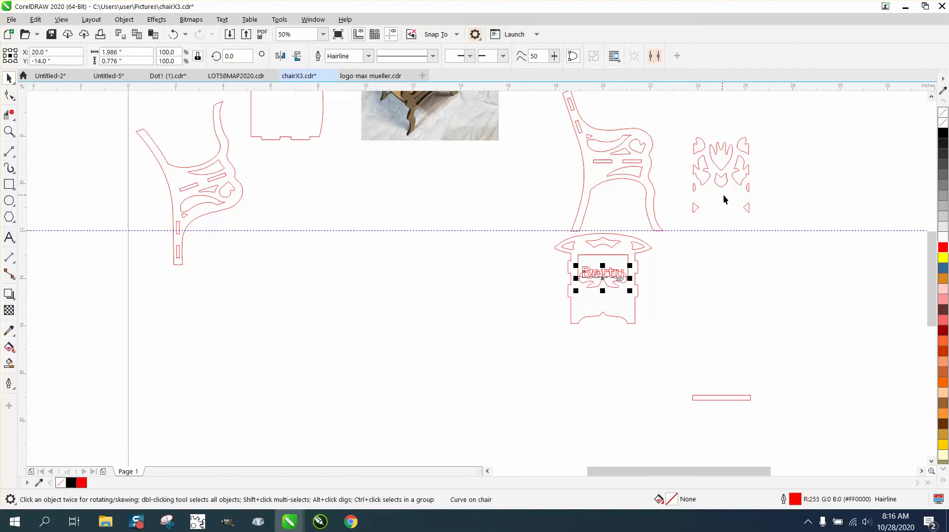
pyautogui.click(9, 131)
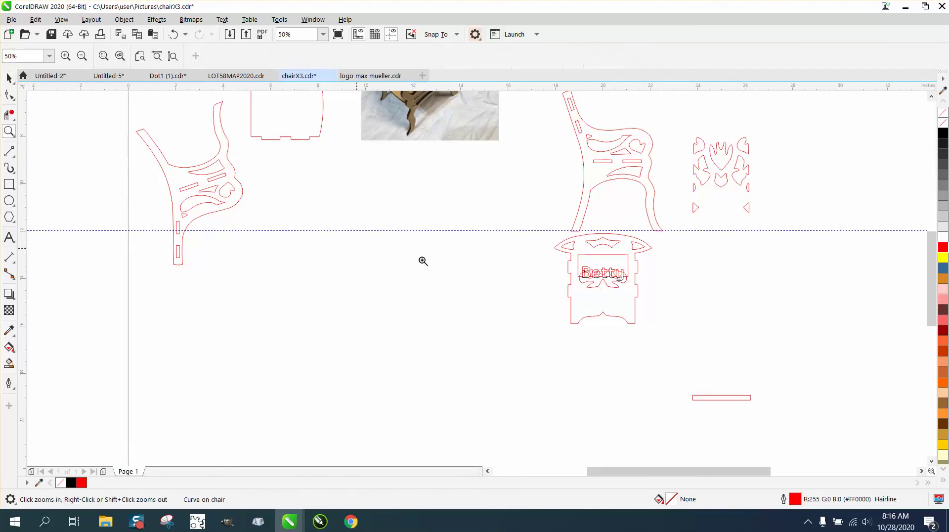
pyautogui.moveTo(526, 226); pyautogui.dragTo(712, 366)
pyautogui.press('space')
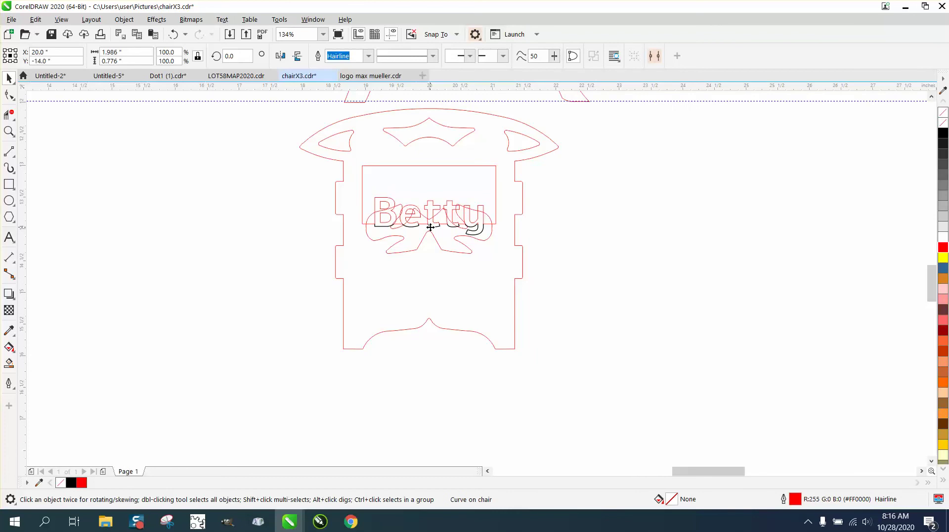
pyautogui.moveTo(430, 227); pyautogui.dragTo(436, 298)
pyautogui.click(586, 294)
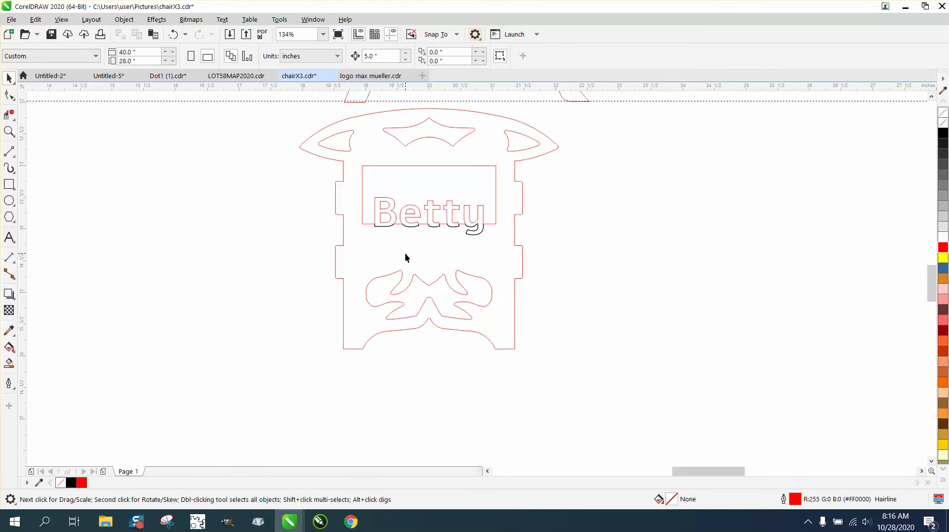
# - Centre the small shield-shaped cutout on the page, and move it down about 0.41 inches to sit between the name and the scroll ornament
pyautogui.scroll(-2, 538, 253)
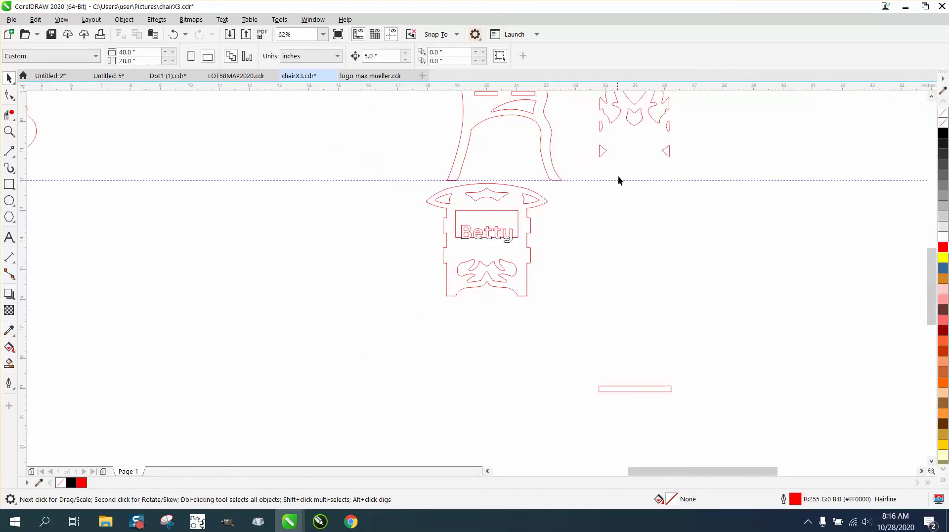
pyautogui.click(633, 127)
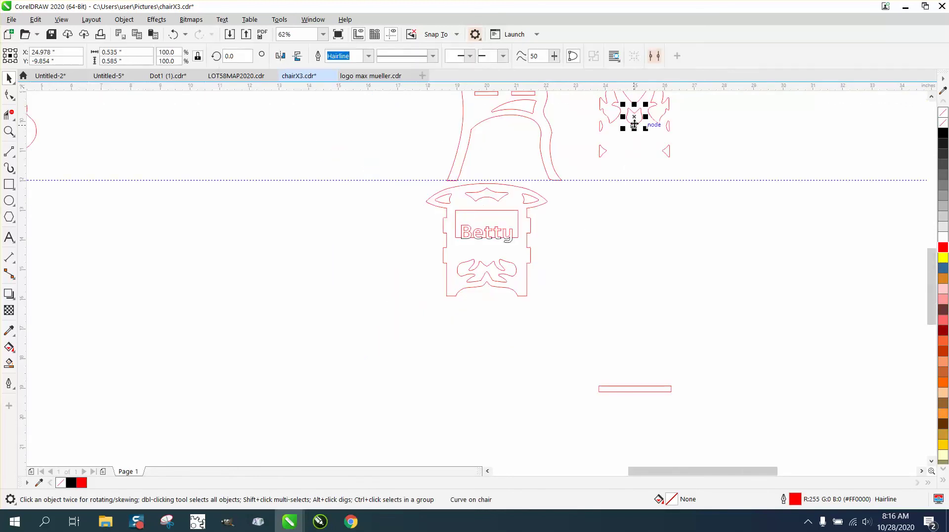
pyautogui.press('p')
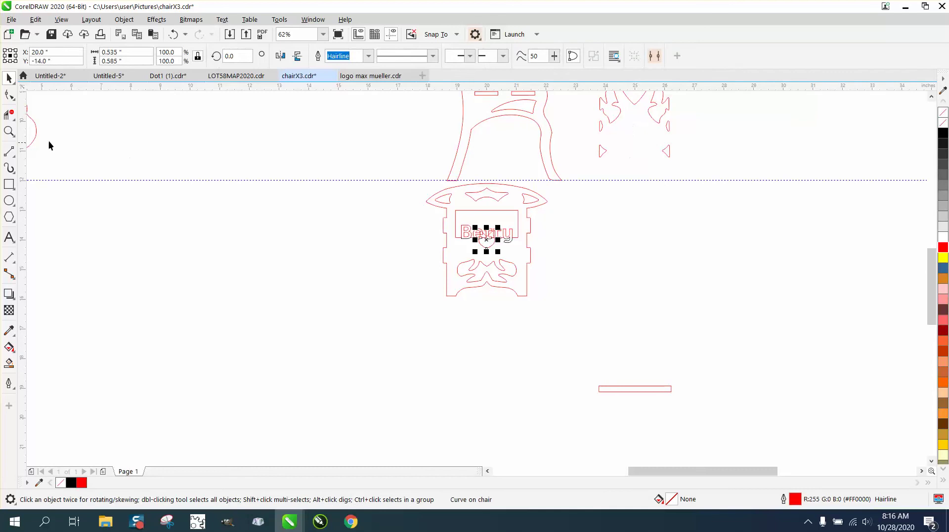
pyautogui.click(9, 131)
pyautogui.moveTo(361, 182); pyautogui.dragTo(629, 316)
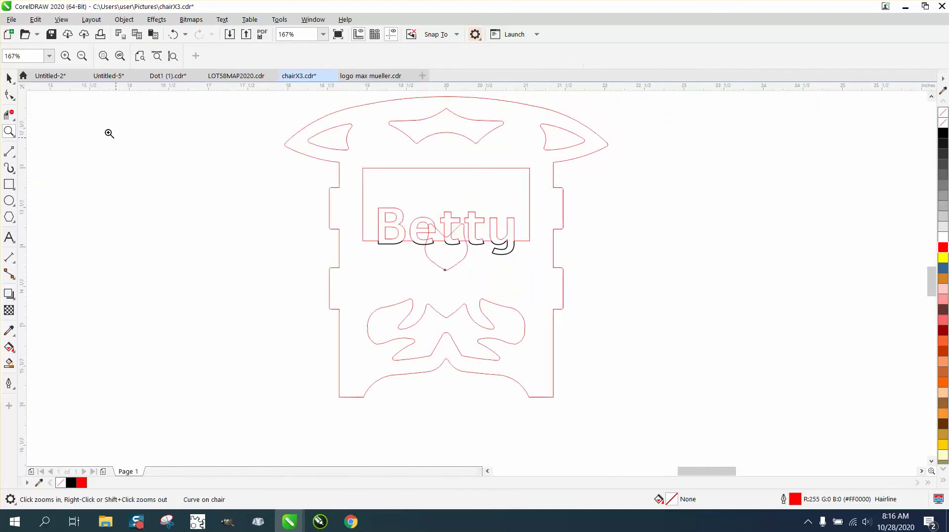
pyautogui.click(9, 78)
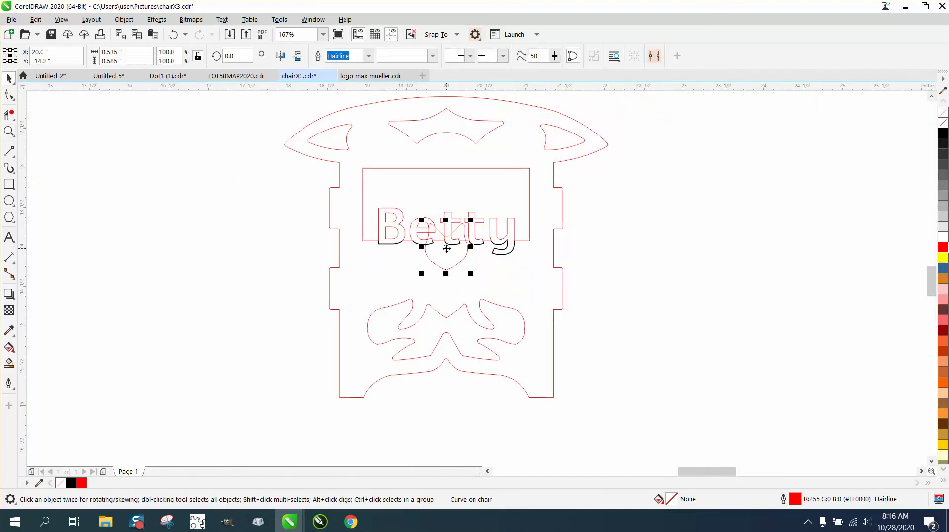
pyautogui.moveTo(447, 248); pyautogui.dragTo(450, 285)
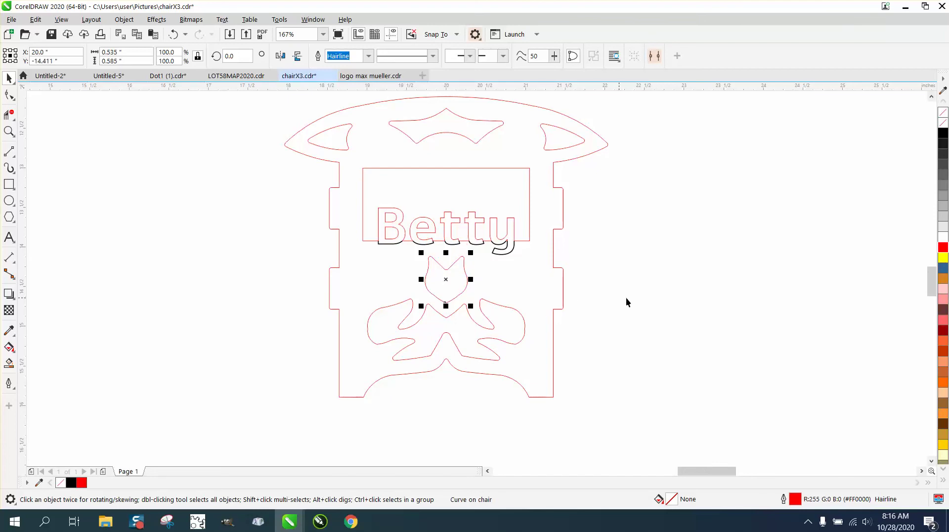
pyautogui.click(646, 303)
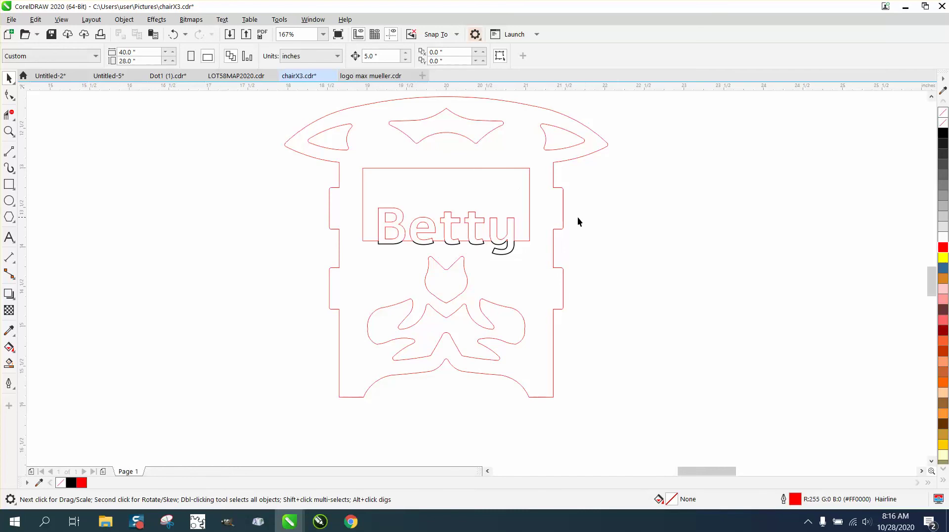
pyautogui.scroll(-3, 577, 218)
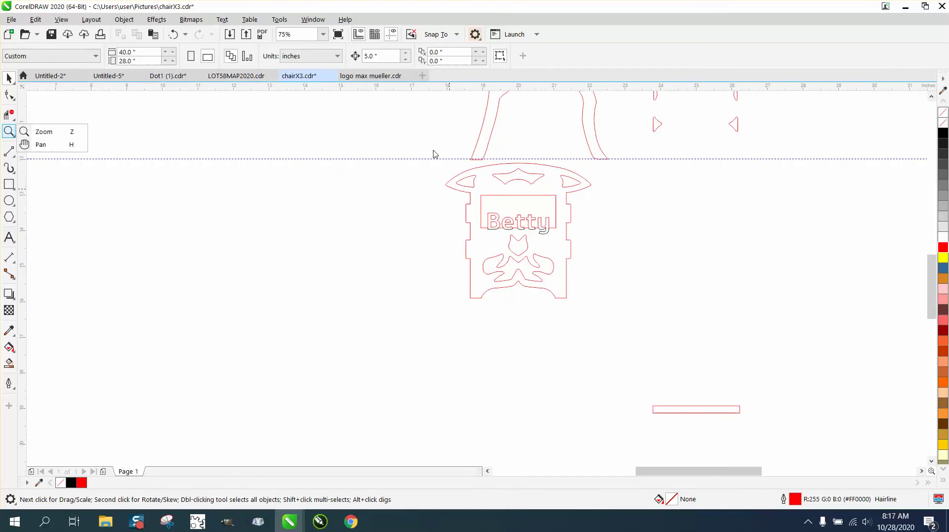
pyautogui.click(9, 131)
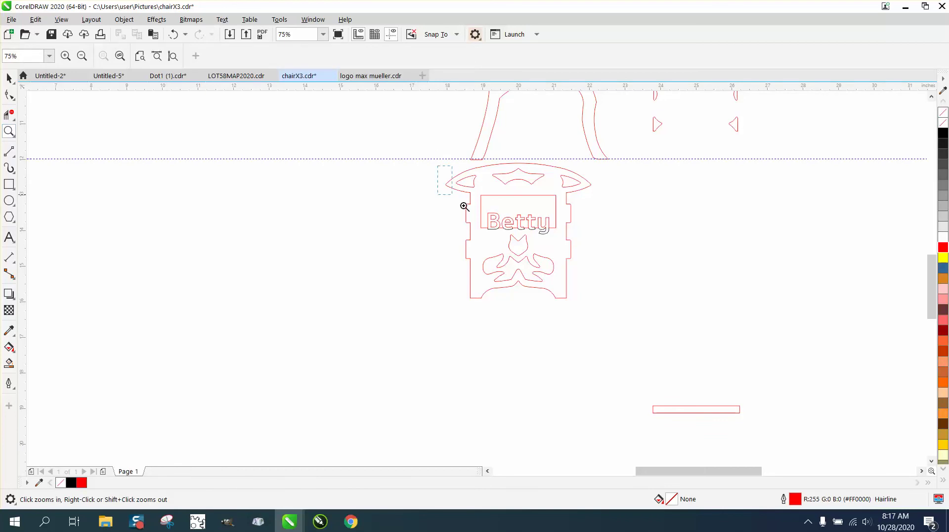
pyautogui.moveTo(464, 206); pyautogui.dragTo(730, 345)
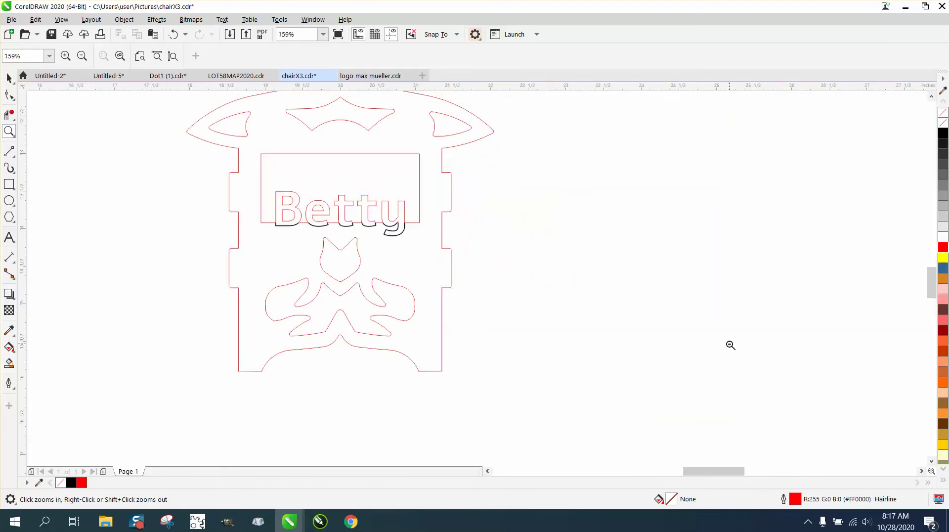